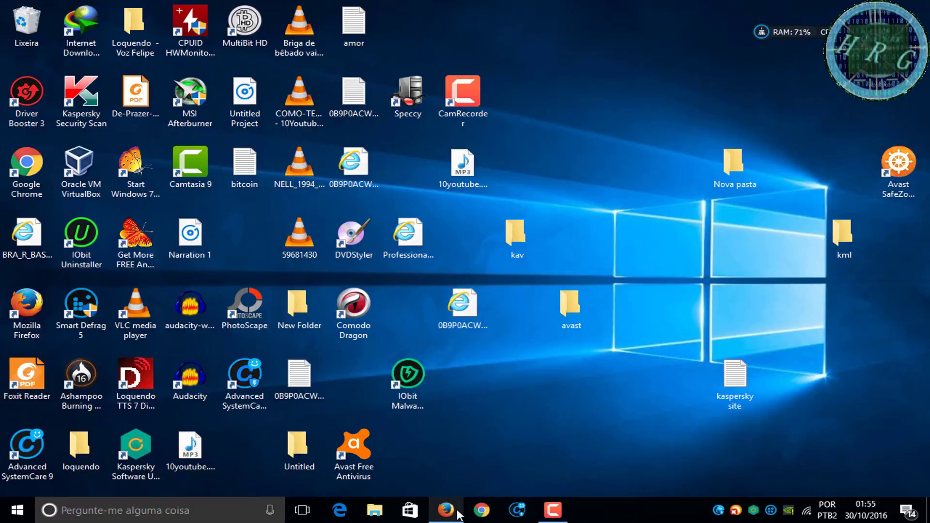
# Switch to Firefox and download the AVCleaner tool from the G DATA downloads page
pyautogui.click(446, 510)
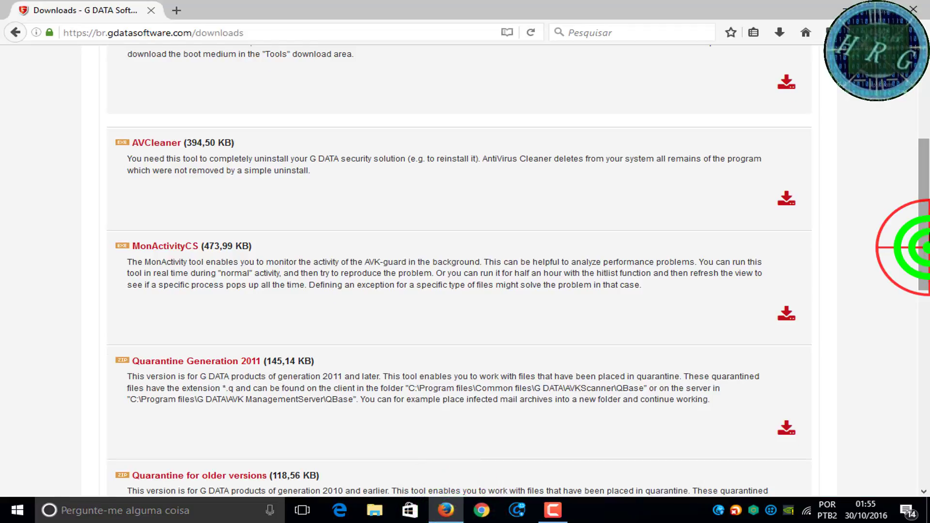
pyautogui.scroll(5, 922, 247)
pyautogui.scroll(-4, 418, 320)
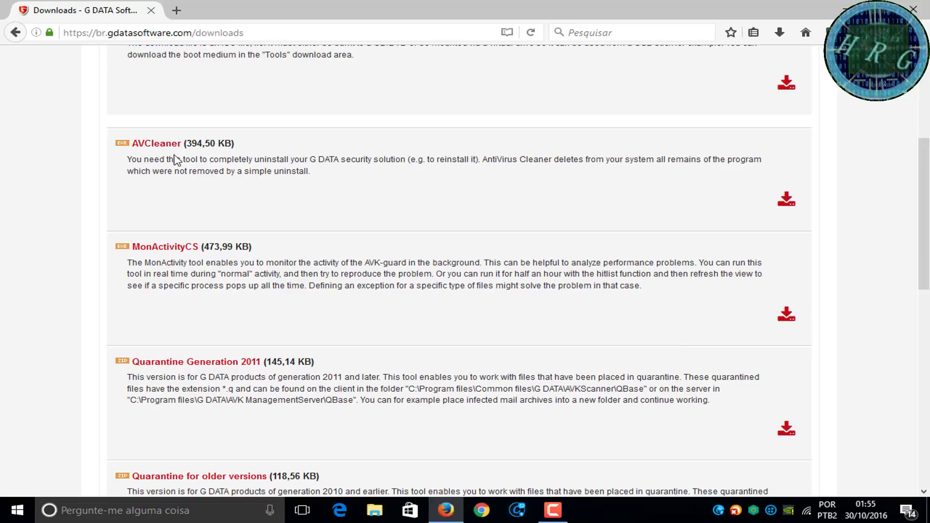
pyautogui.click(167, 144)
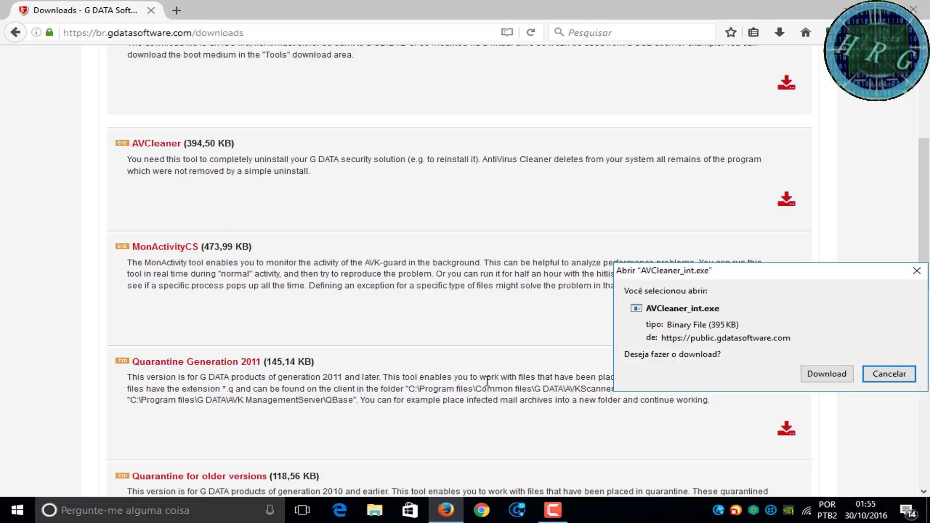
pyautogui.click(810, 373)
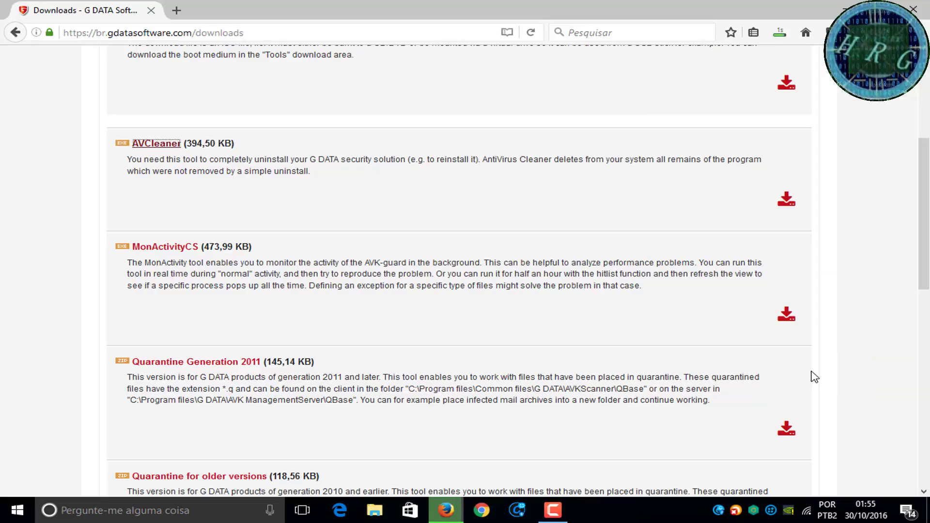
# Move the downloaded AVCleaner_int file from the Downloads folder to the desktop, and close the folder and browser windows
pyautogui.click(777, 36)
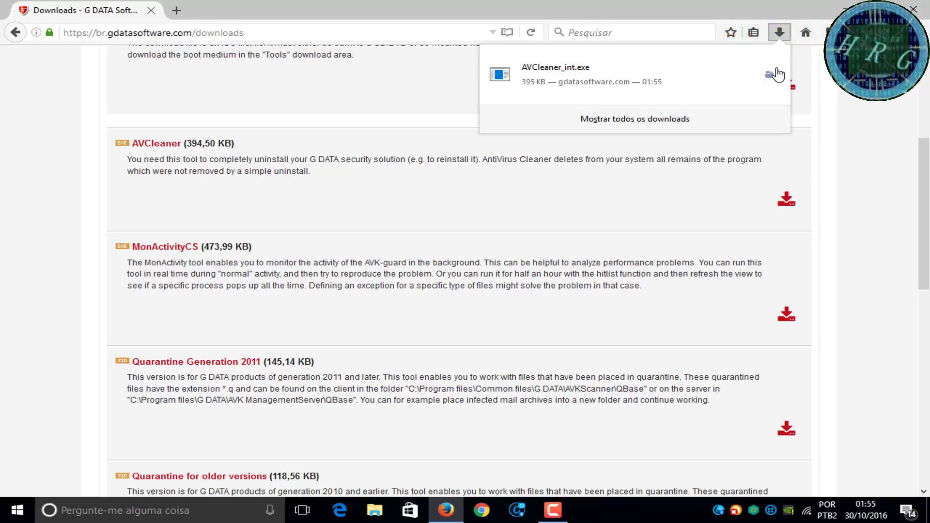
pyautogui.click(777, 74)
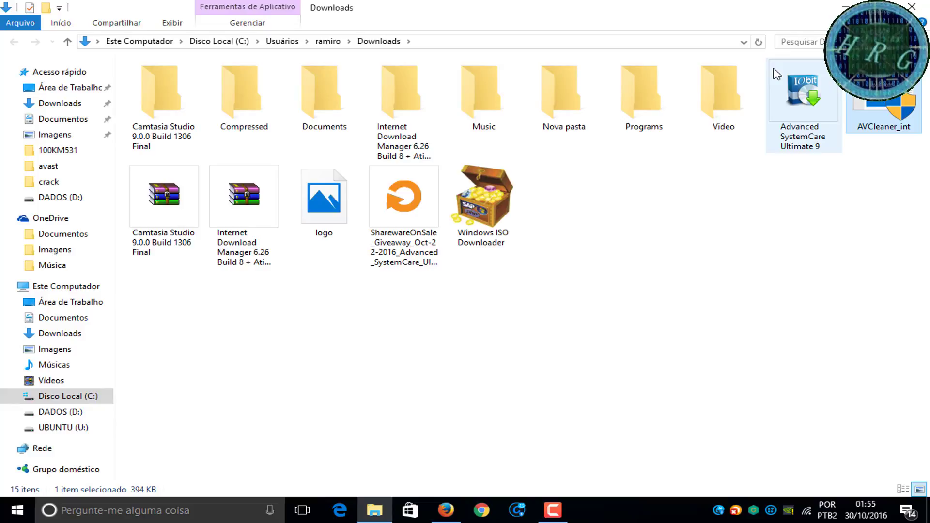
pyautogui.click(829, 223)
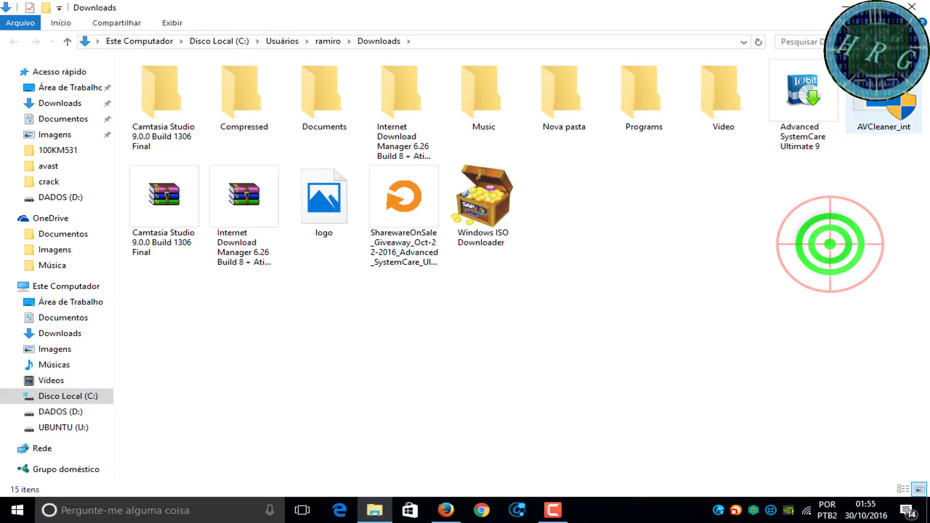
pyautogui.doubleClick(833, 7)
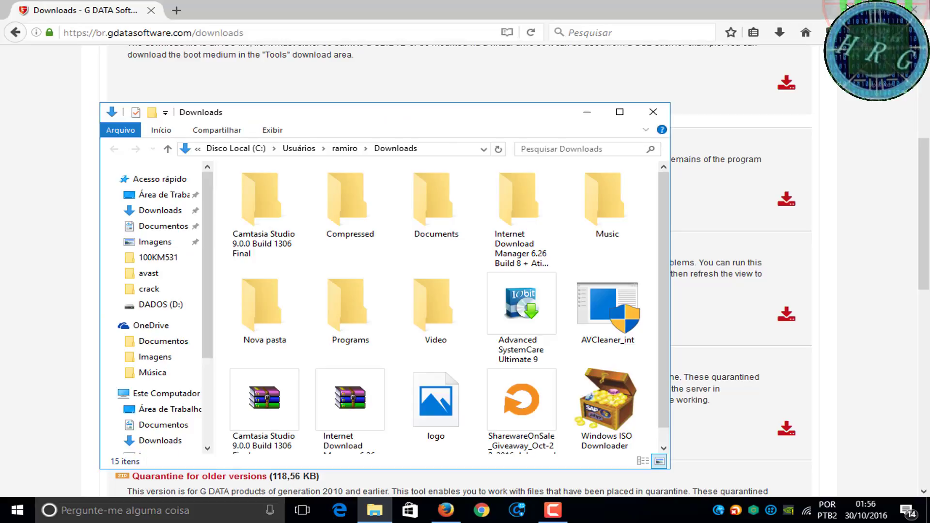
pyautogui.click(869, 7)
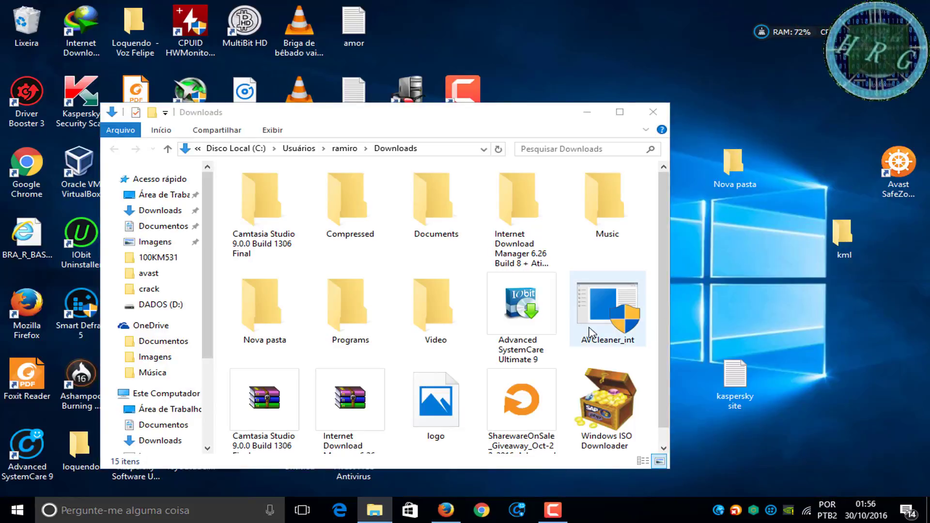
pyautogui.moveTo(588, 322); pyautogui.dragTo(814, 318)
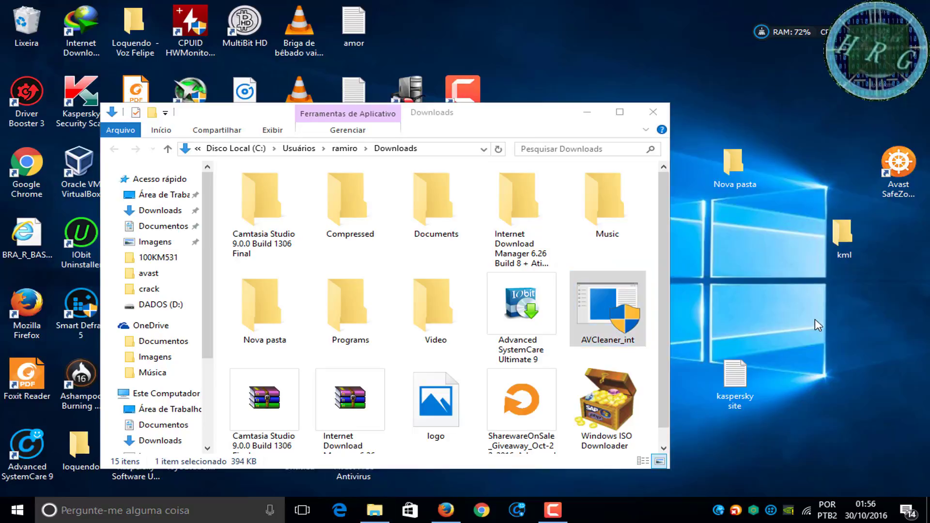
pyautogui.click(653, 112)
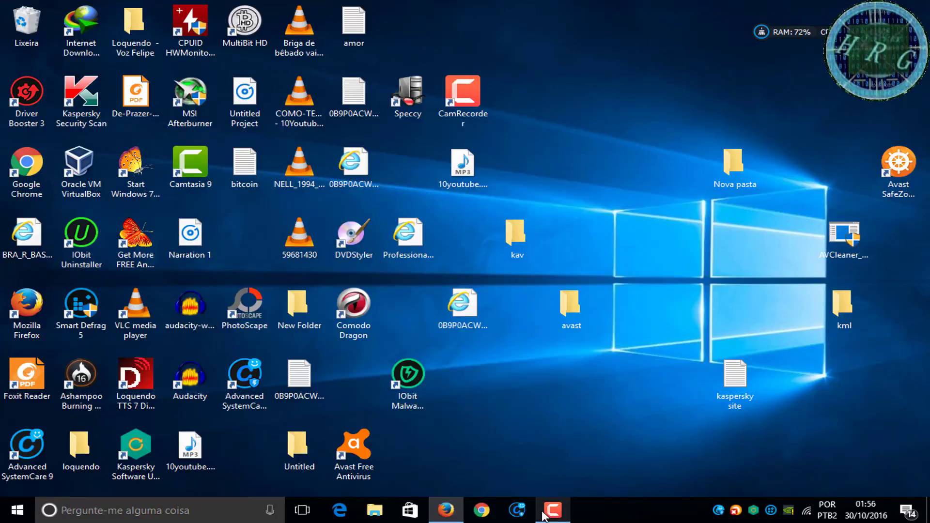
pyautogui.click(443, 509)
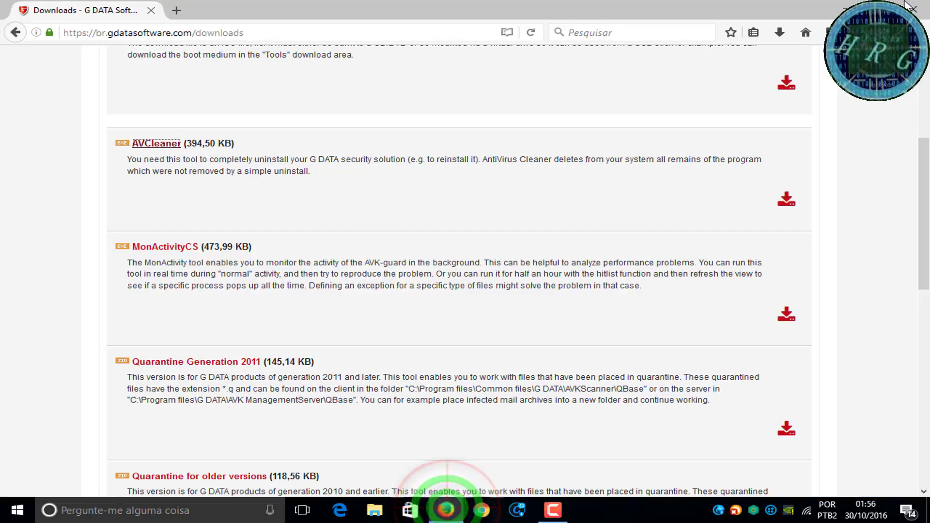
pyautogui.click(914, 6)
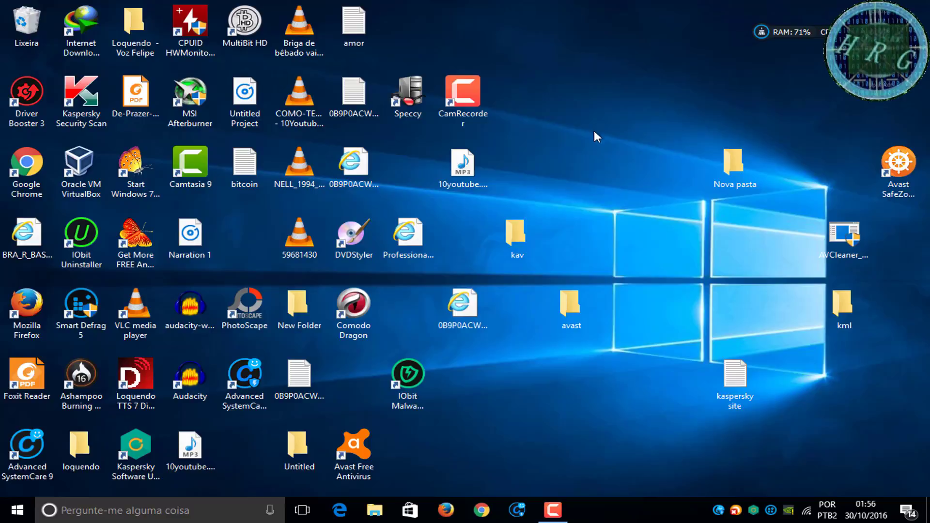
# Launch Oracle VM VirtualBox and bring up the running win7 virtual machine
pyautogui.doubleClick(87, 180)
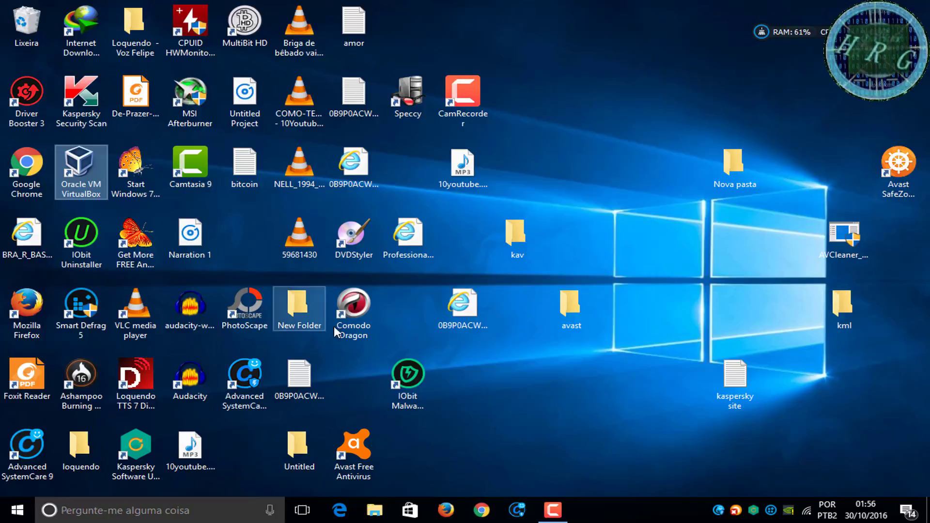
pyautogui.click(564, 502)
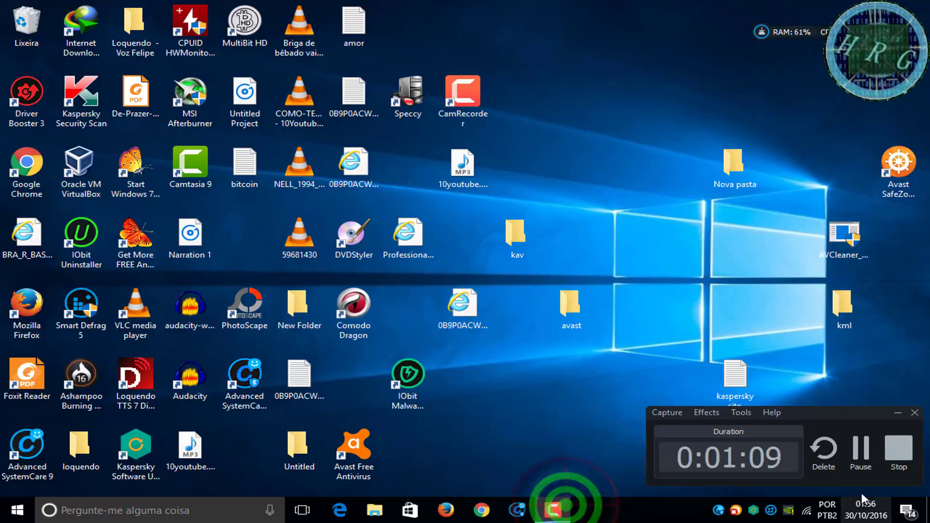
pyautogui.click(857, 455)
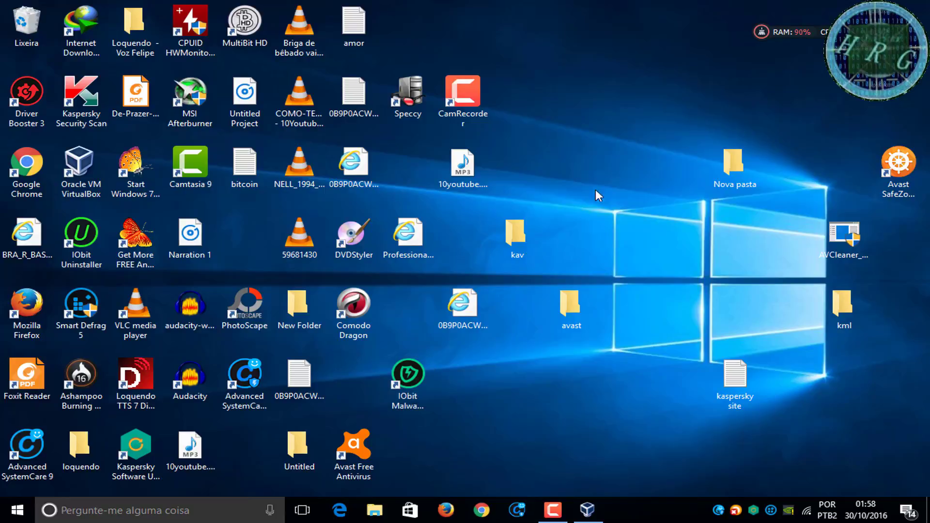
pyautogui.click(592, 511)
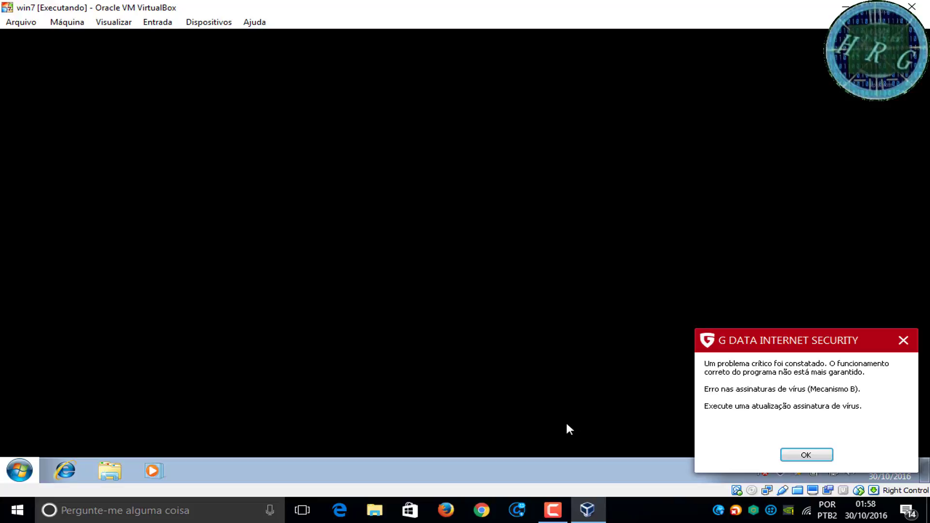
# Copy AVCleaner_int from the shared Desktop (\\vboxsrv) folder to the virtual machine's desktop and close the folder
pyautogui.click(101, 463)
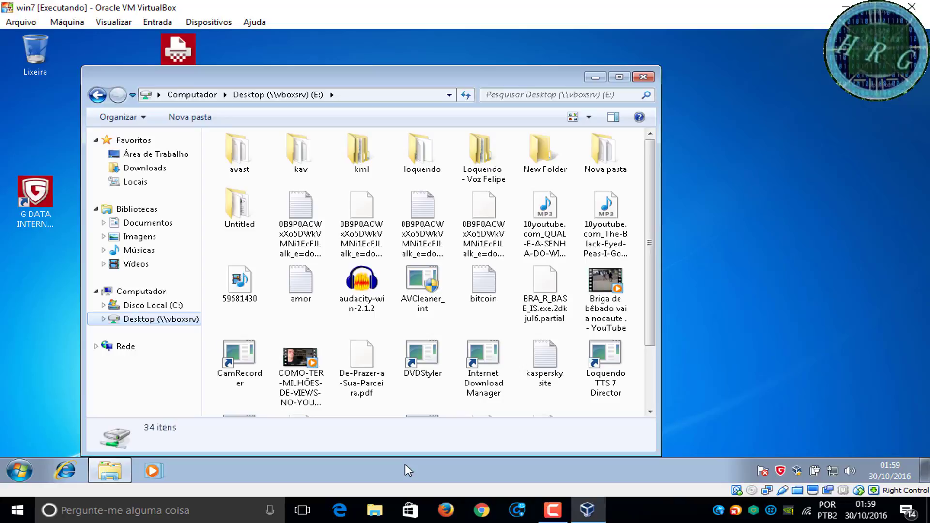
pyautogui.click(427, 279)
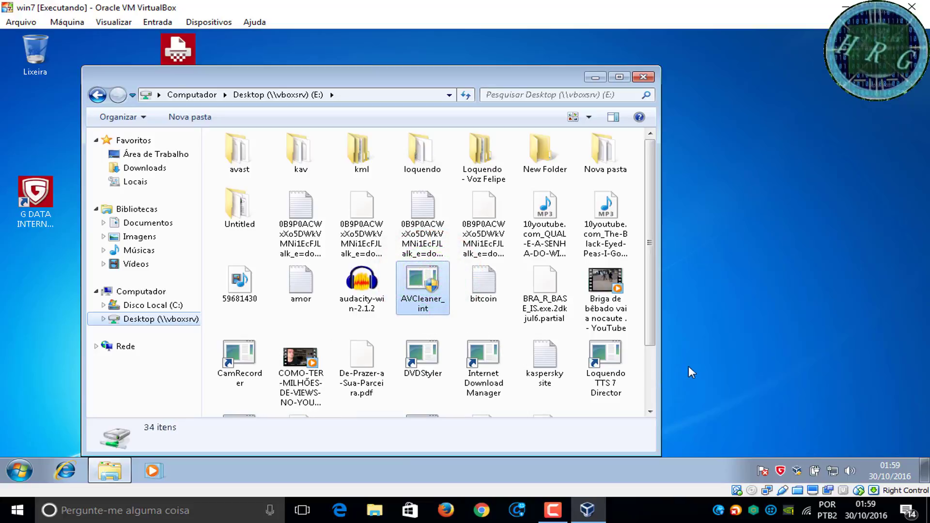
pyautogui.moveTo(815, 240); pyautogui.dragTo(821, 216)
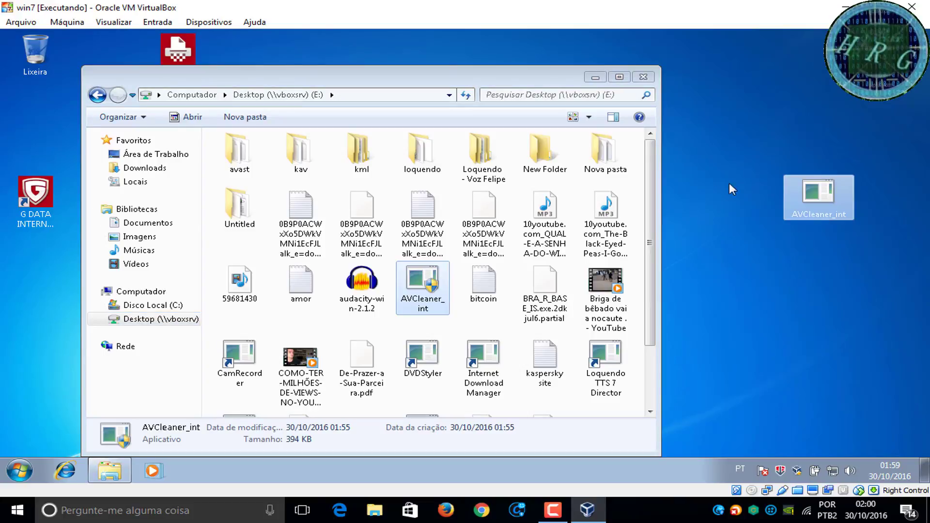
pyautogui.click(643, 77)
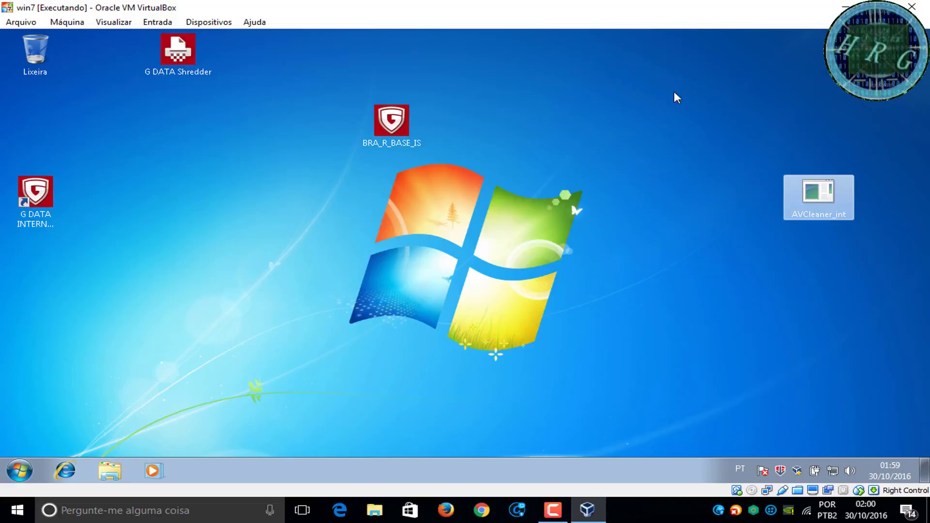
# Put the win7 virtual machine into full-screen mode and accept the switch
pyautogui.moveTo(654, 174); pyautogui.dragTo(913, 263)
pyautogui.click(111, 23)
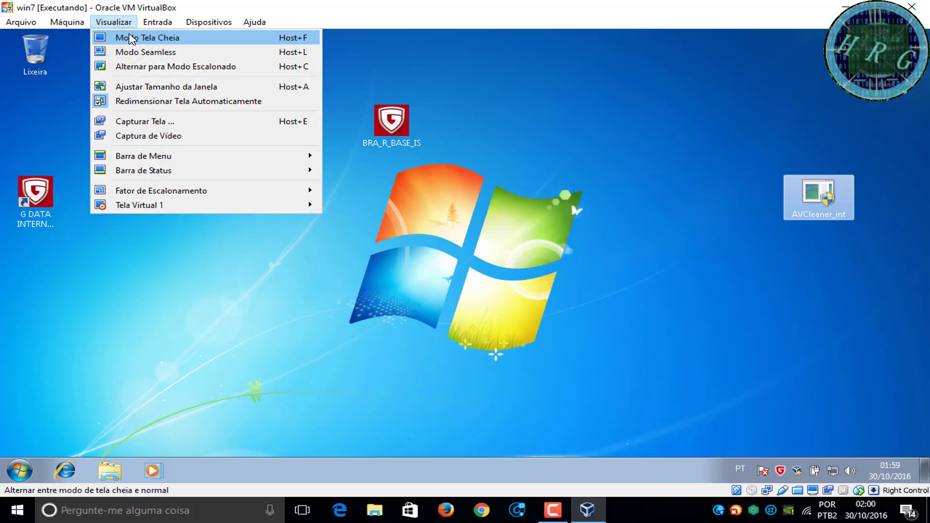
pyautogui.click(128, 37)
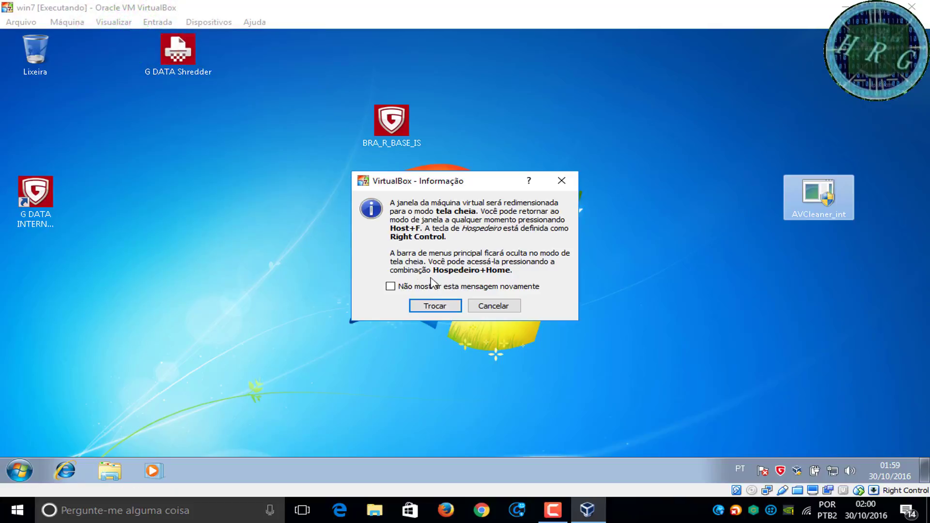
pyautogui.click(436, 305)
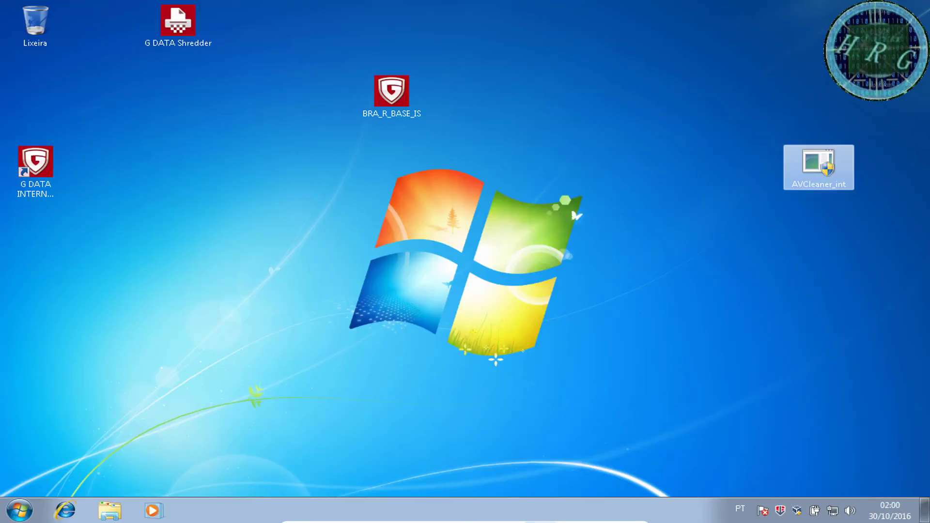
pyautogui.click(603, 515)
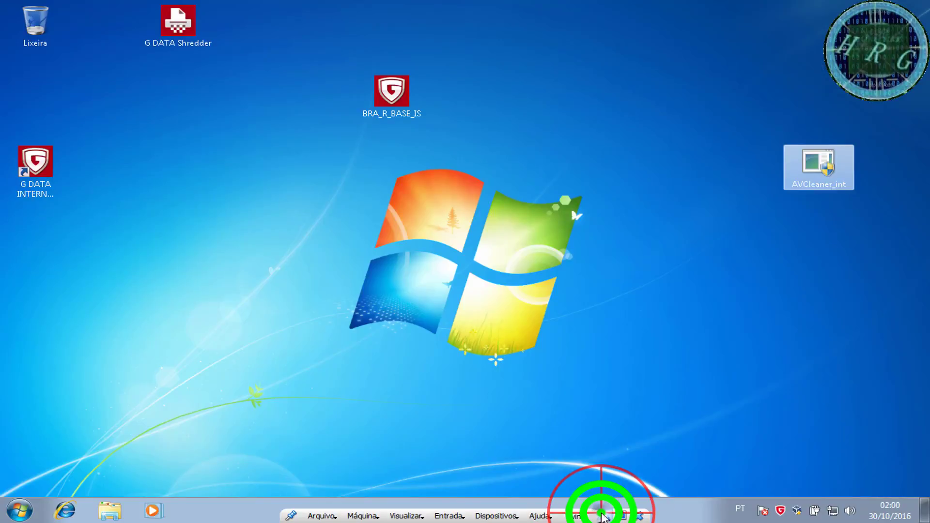
pyautogui.click(552, 513)
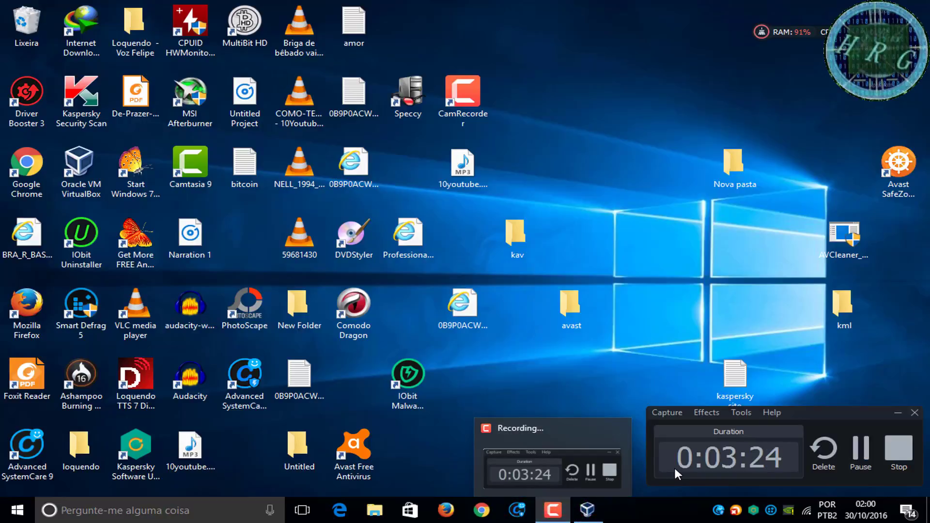
pyautogui.click(587, 509)
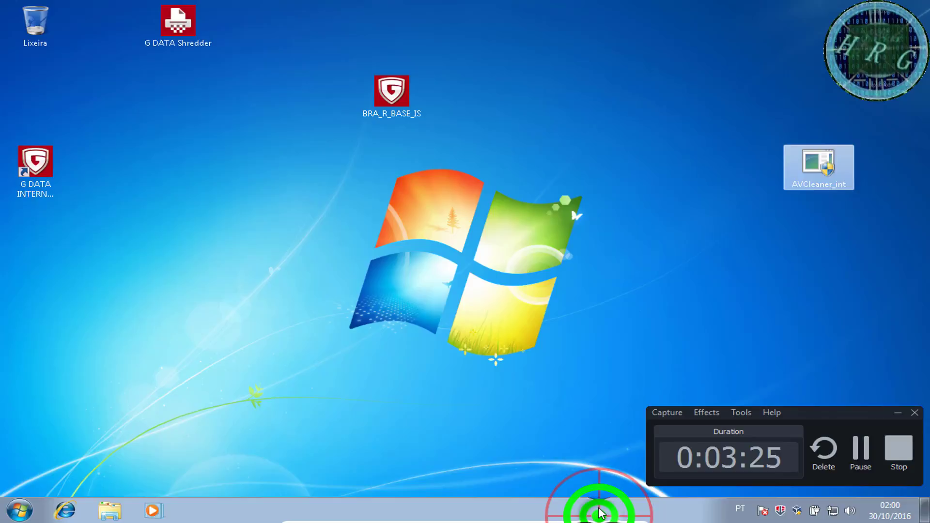
pyautogui.click(522, 369)
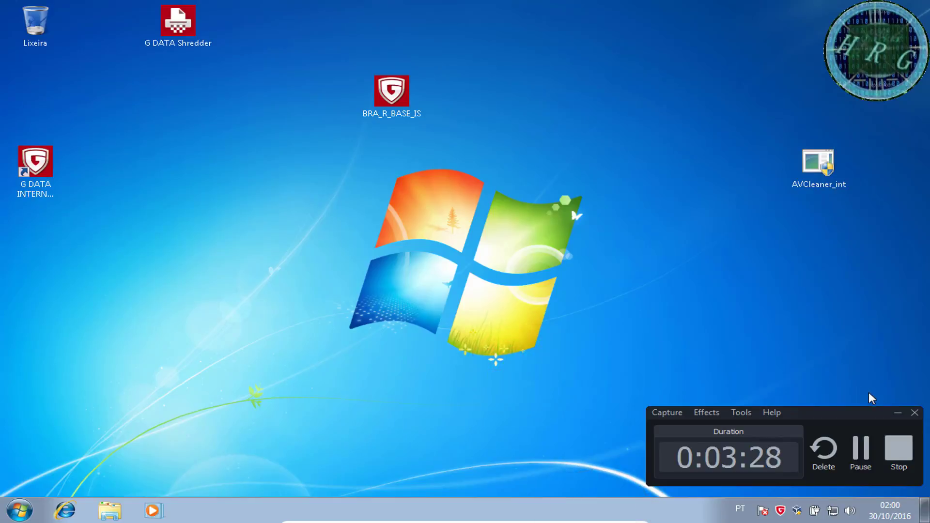
pyautogui.click(897, 413)
pyautogui.moveTo(277, 185); pyautogui.dragTo(280, 208)
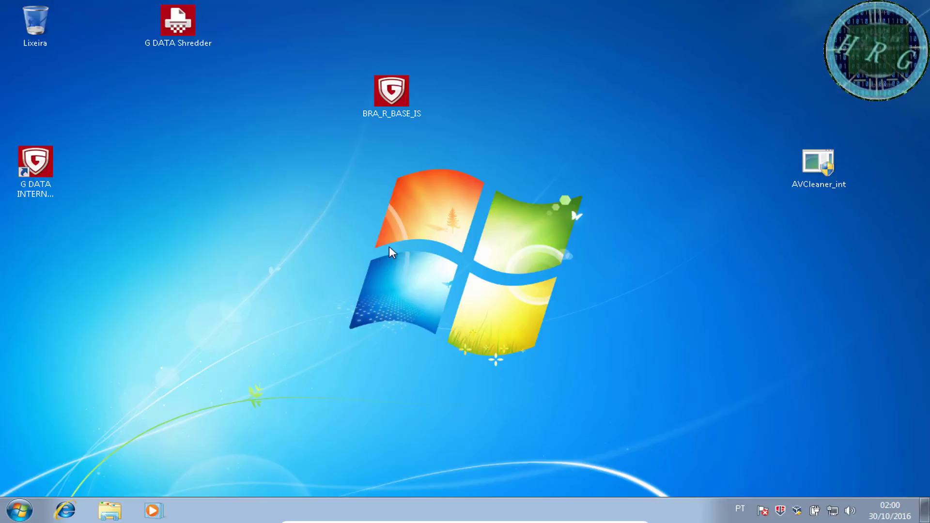
# Move AVCleaner_int near BRA_R_BASE_IS on the desktop, and check the protection status in G DATA Internet Security's SecurityCenter
pyautogui.moveTo(826, 170); pyautogui.dragTo(603, 99)
pyautogui.click(779, 511)
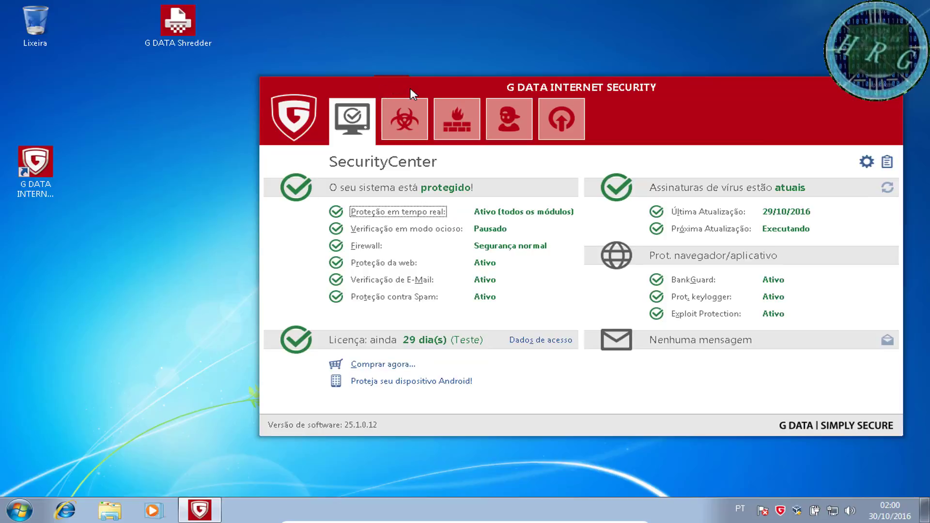
pyautogui.moveTo(411, 93); pyautogui.dragTo(354, 85)
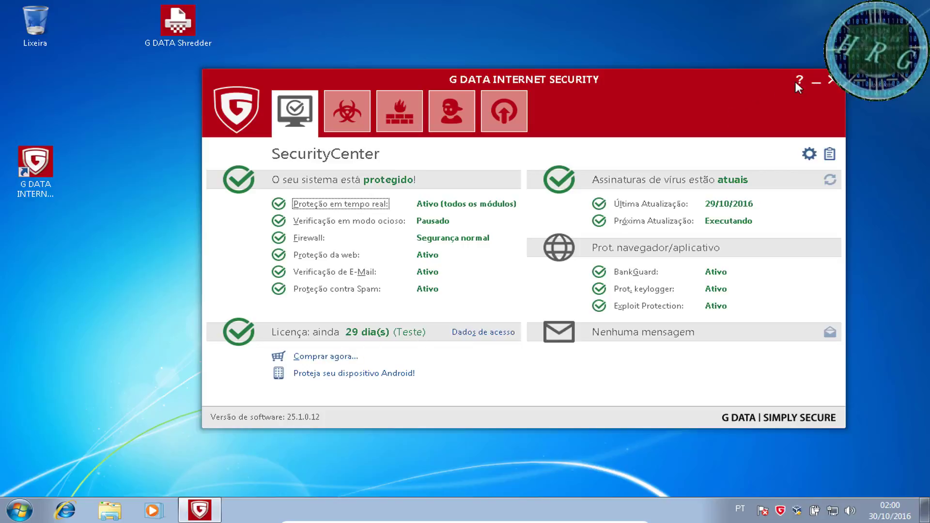
pyautogui.click(830, 79)
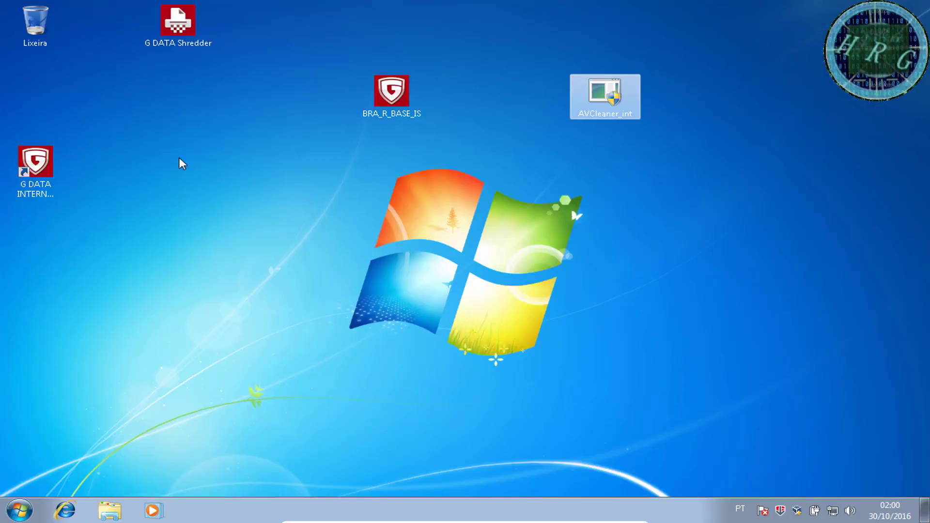
# Restart Windows 7 inside the virtual machine
pyautogui.click(179, 162)
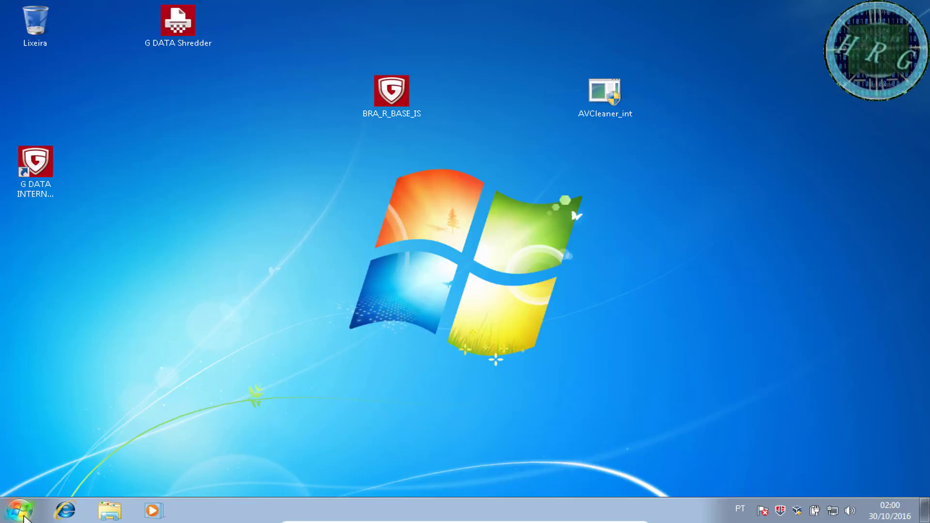
pyautogui.click(21, 516)
pyautogui.press('super')
pyautogui.click(250, 476)
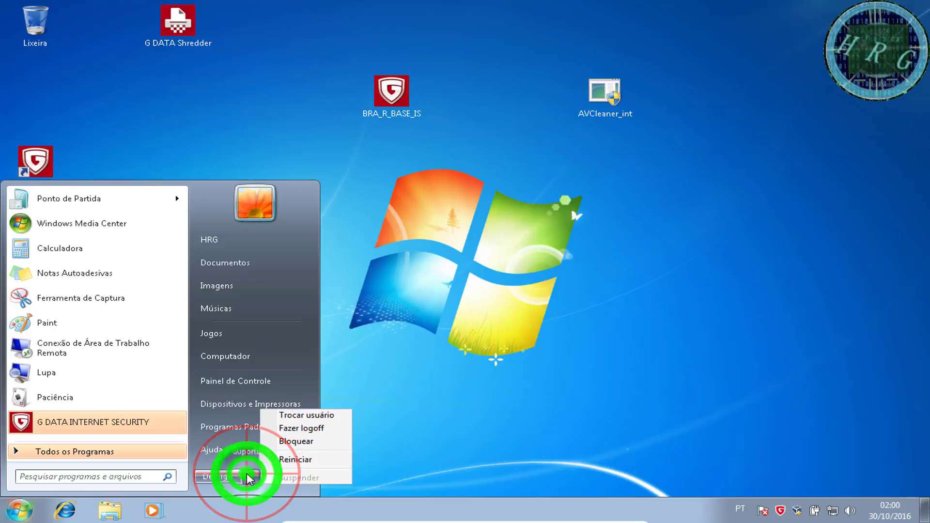
pyautogui.click(292, 461)
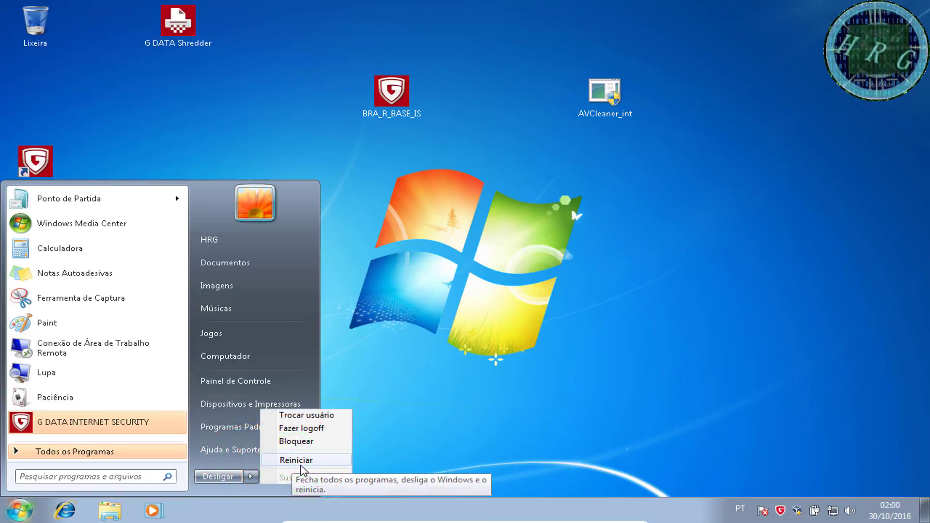
# Restart Windows 7 into Safe Mode (Modo de segurança) from the advanced boot options and close the Windows help window
pyautogui.click(302, 464)
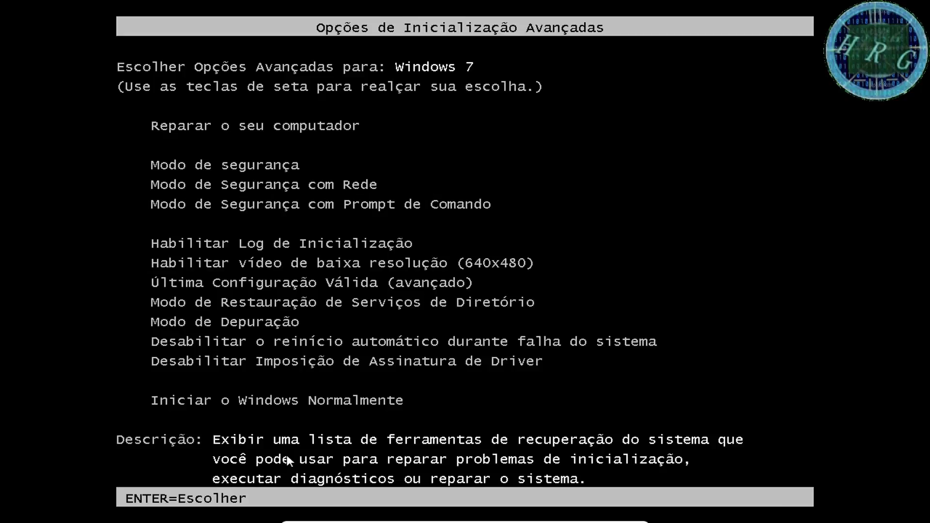
pyautogui.press('Down')
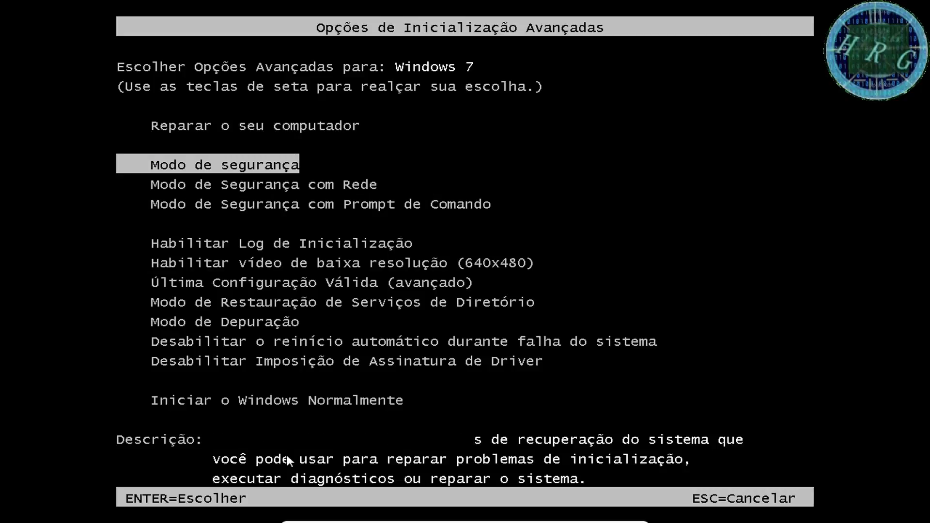
pyautogui.press('Down')
pyautogui.press('Up')
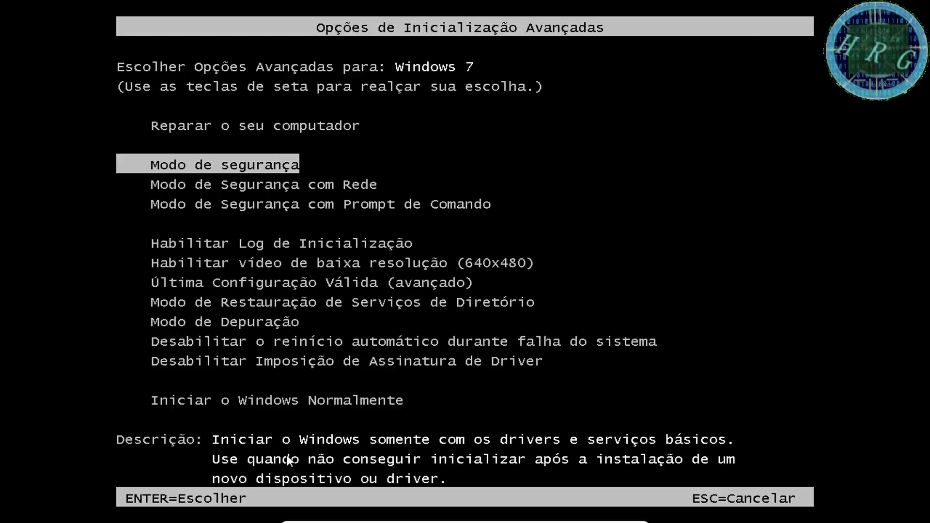
pyautogui.press('Return')
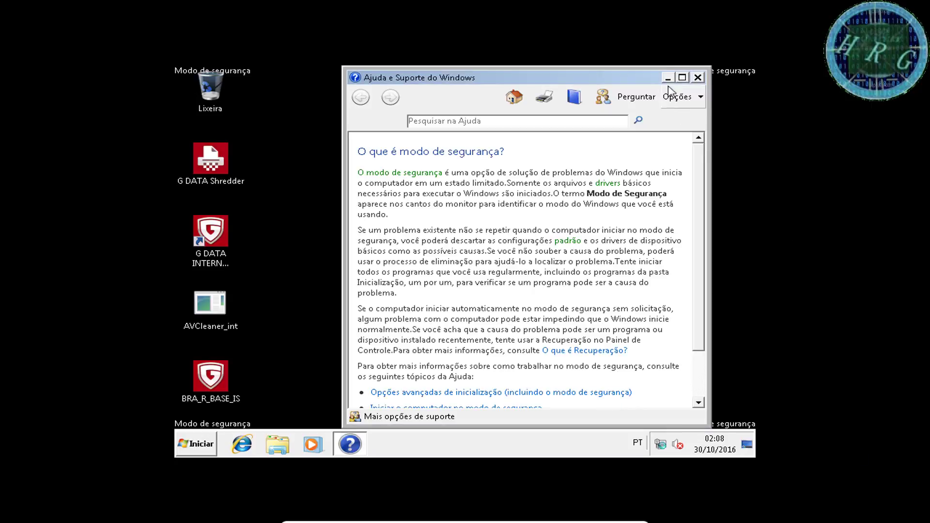
pyautogui.click(697, 78)
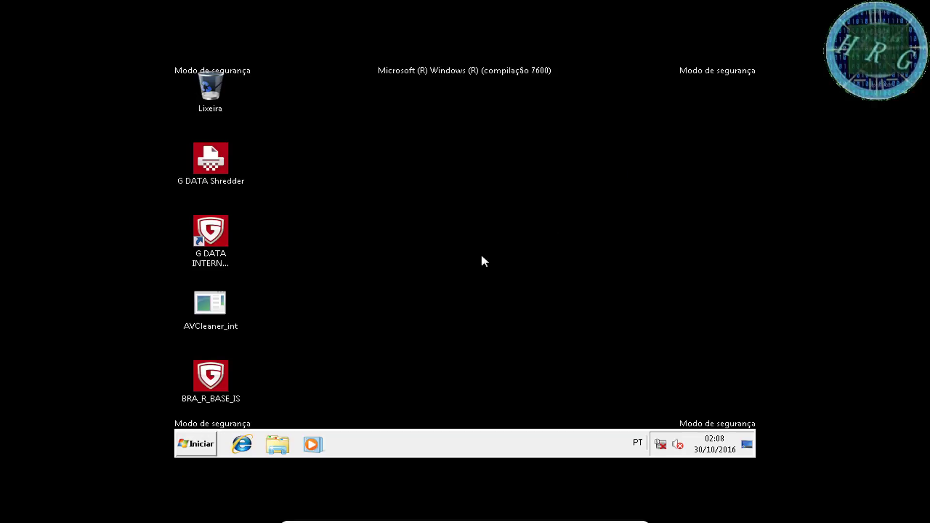
# Move AVCleaner_int away from the desktop's icon column and send BRA_R_BASE_IS to the Recycle Bin
pyautogui.moveTo(222, 313); pyautogui.dragTo(338, 189)
pyautogui.click(402, 295)
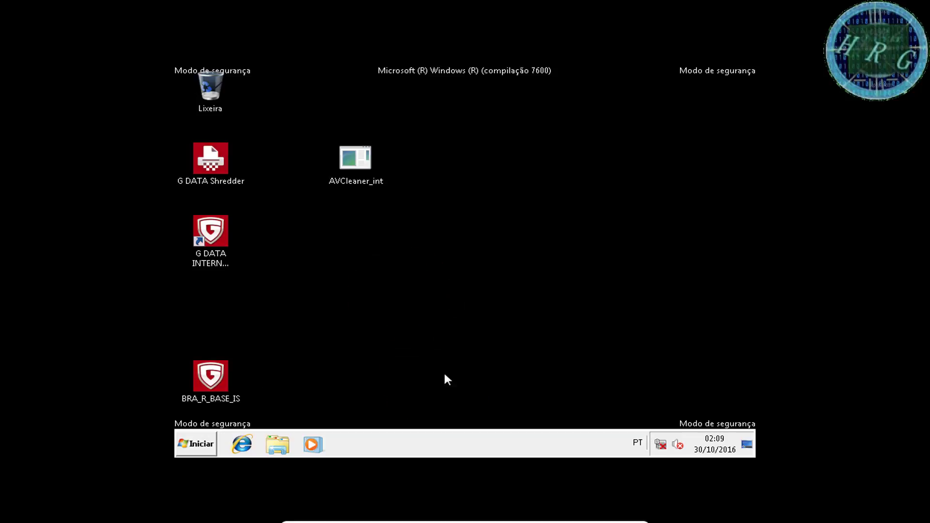
pyautogui.moveTo(446, 379); pyautogui.dragTo(187, 370)
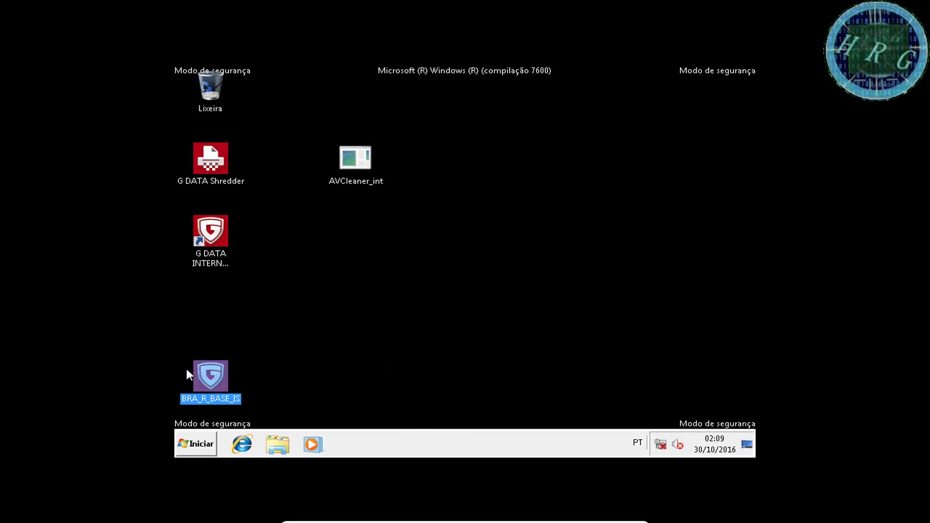
pyautogui.press('Delete')
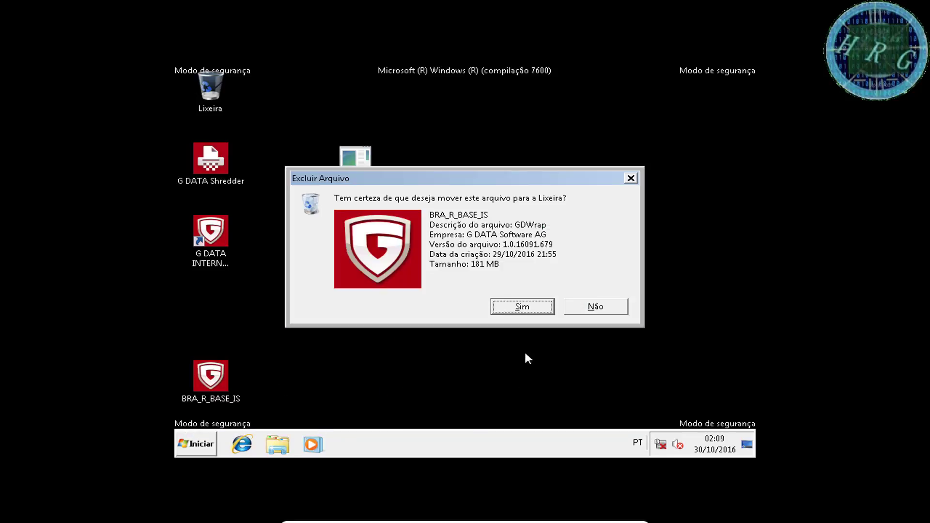
pyautogui.click(521, 305)
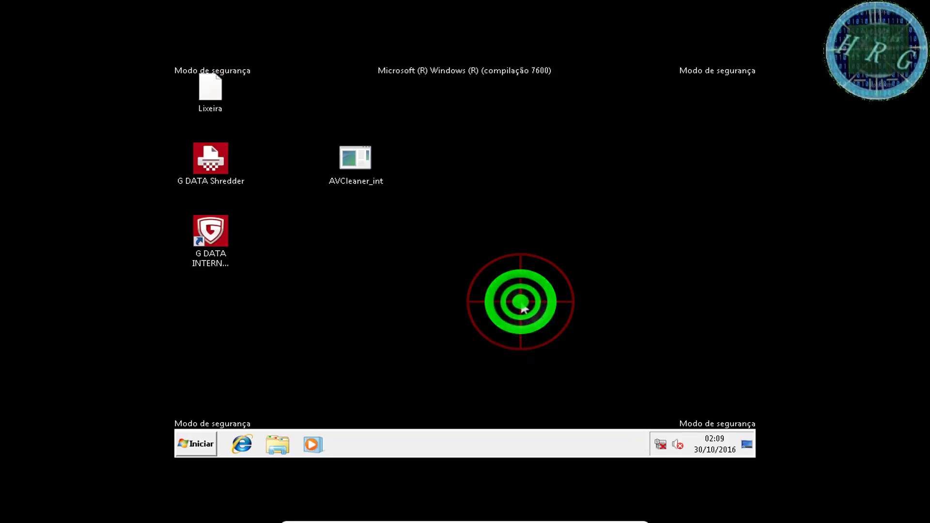
# Move the G DATA Internet Security shortcut out of the icon column and place AVCleaner_int farther away from it on the desktop
pyautogui.click(210, 251)
pyautogui.moveTo(211, 250); pyautogui.dragTo(283, 250)
pyautogui.click(428, 294)
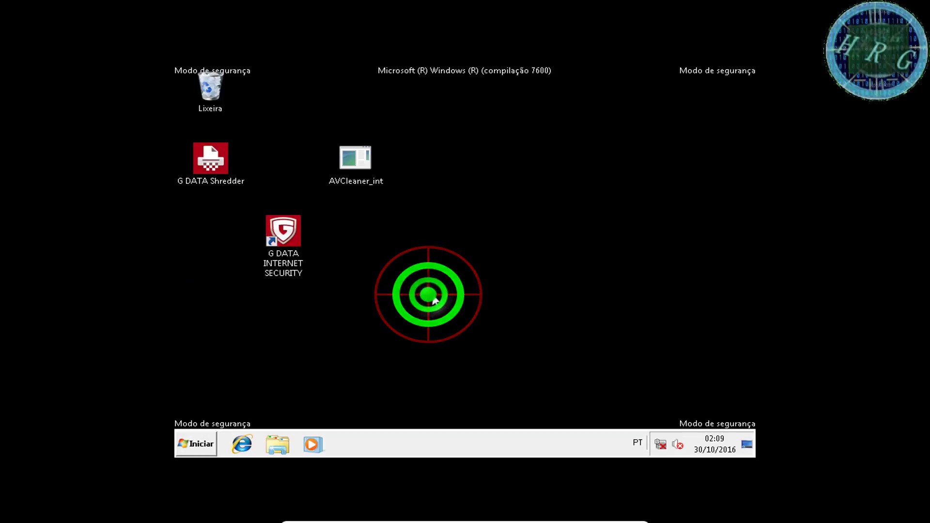
pyautogui.moveTo(355, 156); pyautogui.dragTo(455, 153)
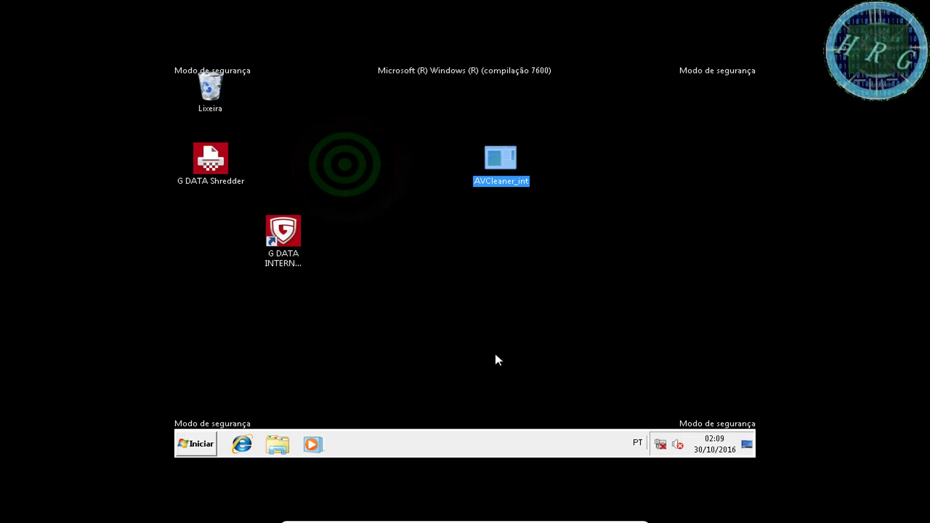
pyautogui.click(498, 330)
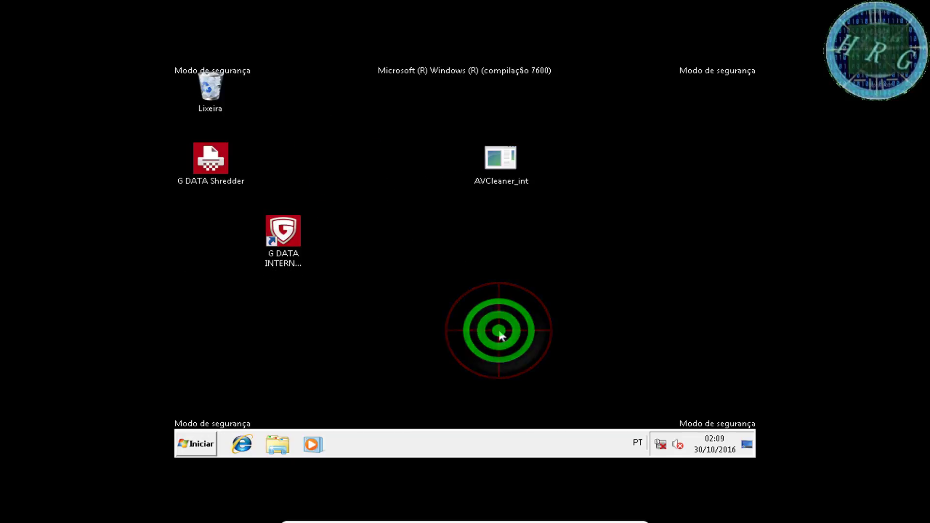
# Run AVCleaner_int as administrator
pyautogui.doubleClick(494, 157)
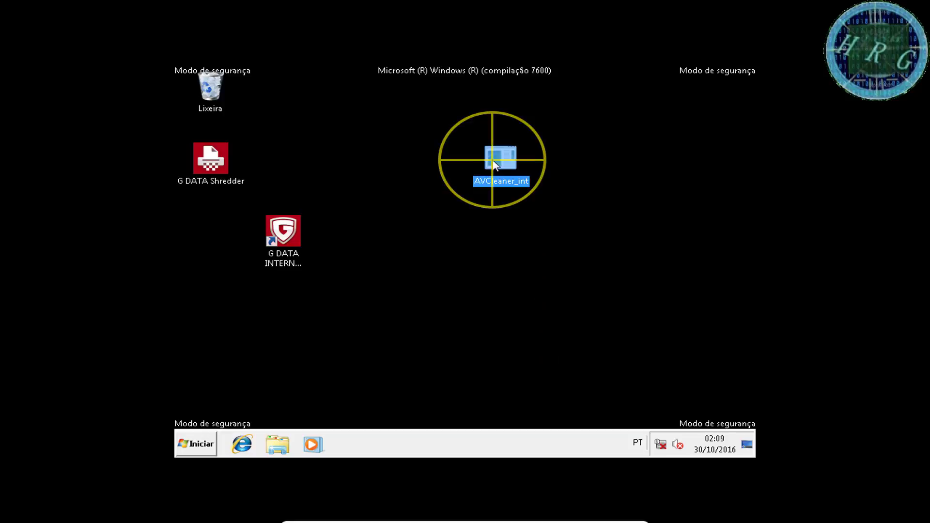
pyautogui.rightClick(492, 161)
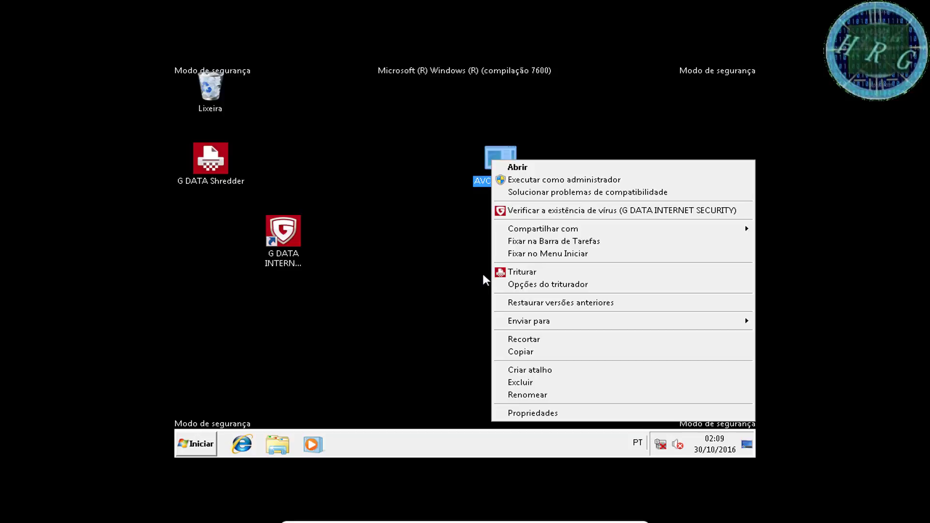
pyautogui.click(526, 179)
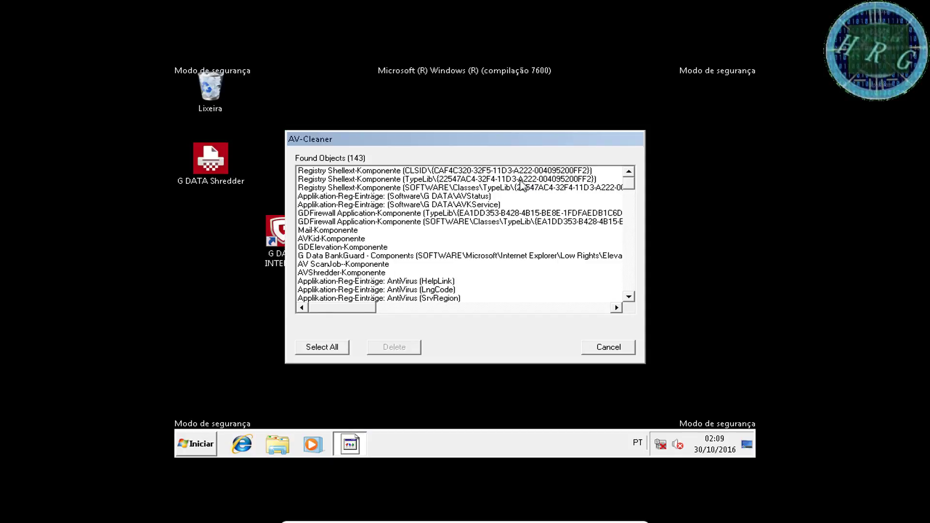
# Examine the G DATA components and registry entries in AV-Cleaner's list of found objects, moving its window clear of the desktop shortcut
pyautogui.moveTo(628, 188); pyautogui.dragTo(629, 290)
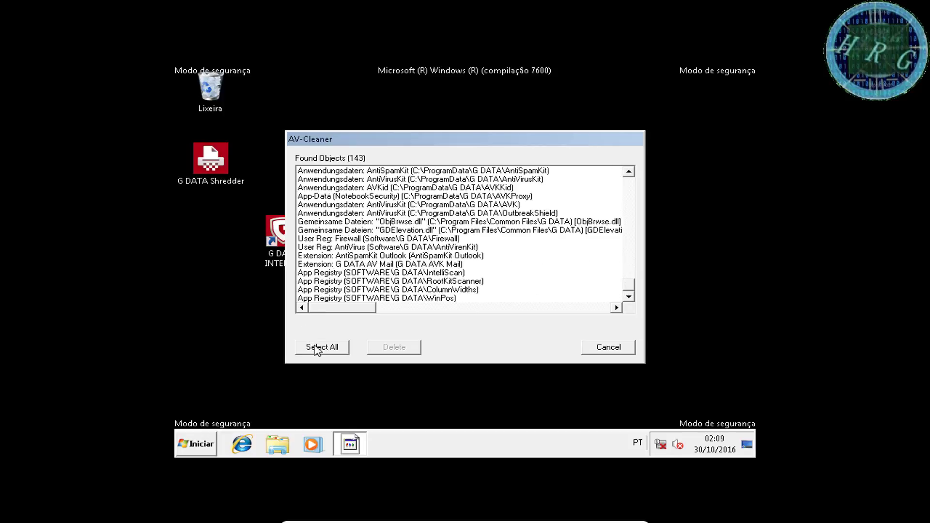
pyautogui.click(322, 257)
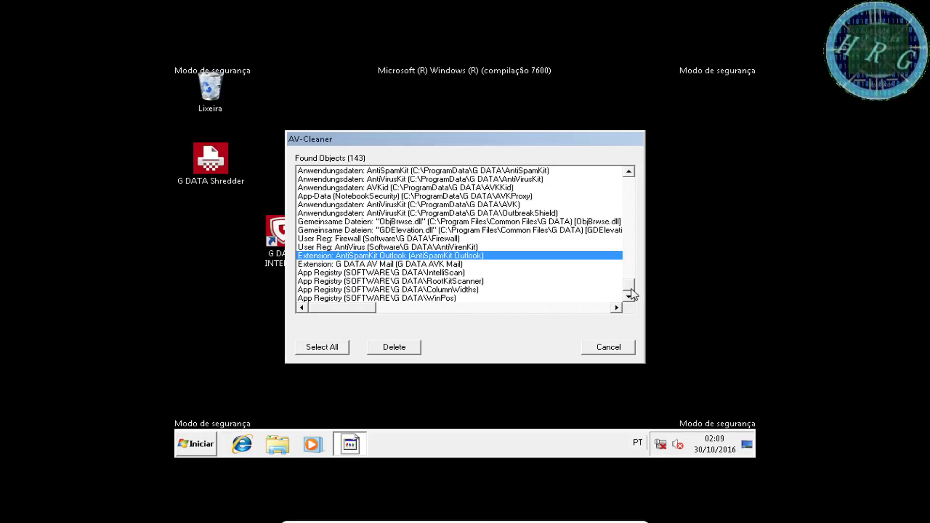
pyautogui.moveTo(630, 287); pyautogui.dragTo(626, 159)
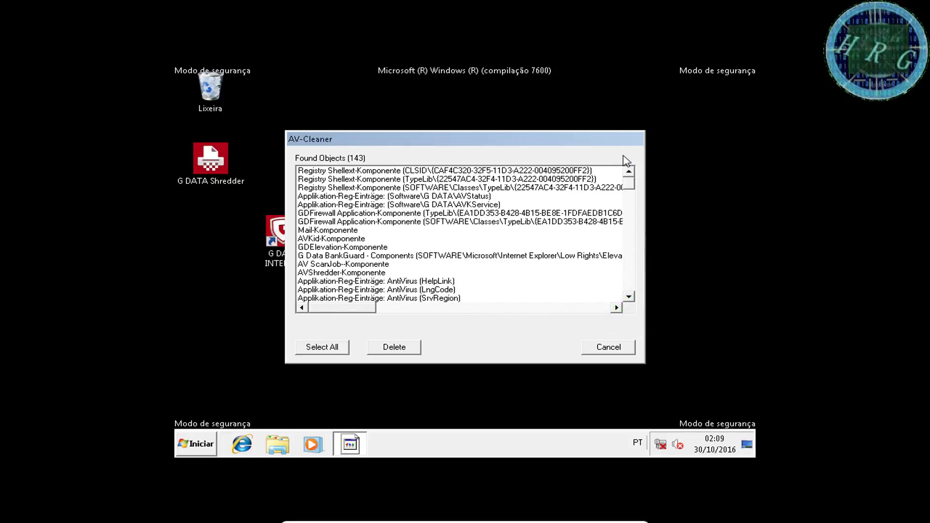
pyautogui.click(402, 170)
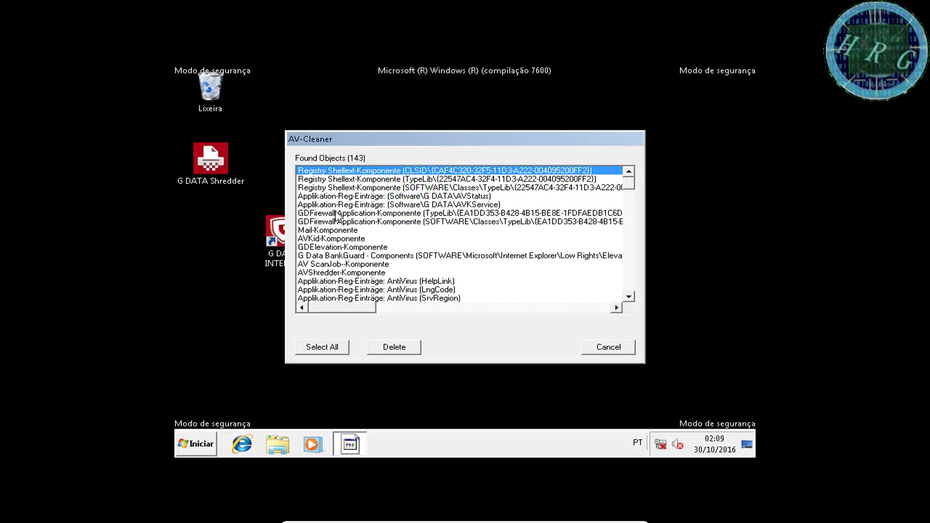
pyautogui.moveTo(380, 140); pyautogui.dragTo(545, 114)
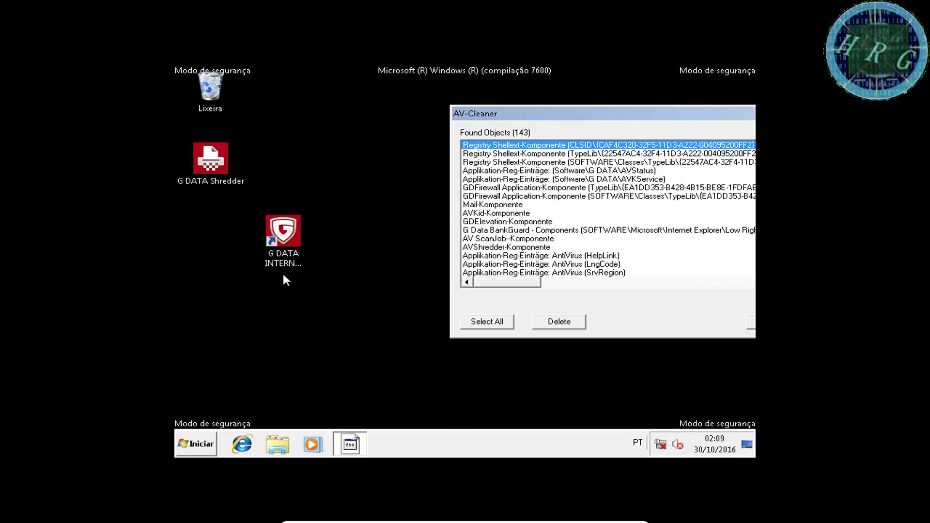
pyautogui.scroll(-1, 490, 209)
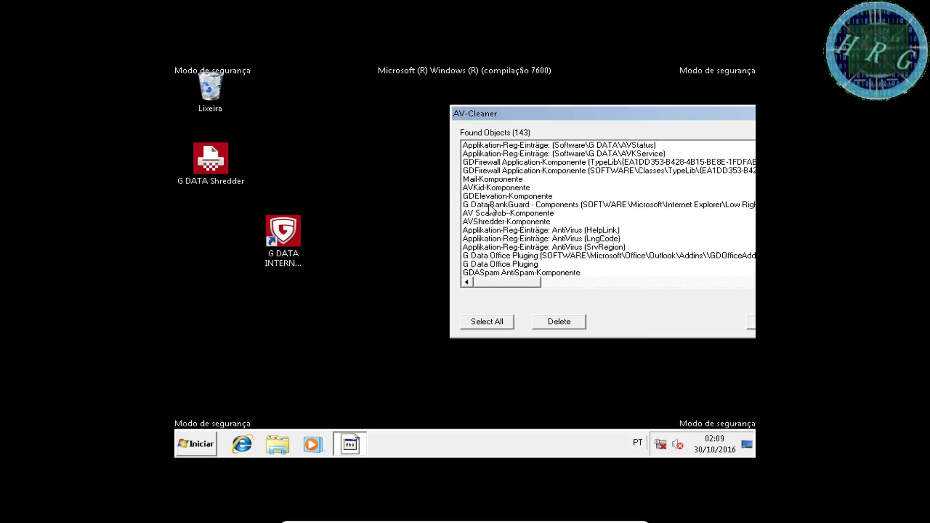
pyautogui.scroll(-2, 490, 209)
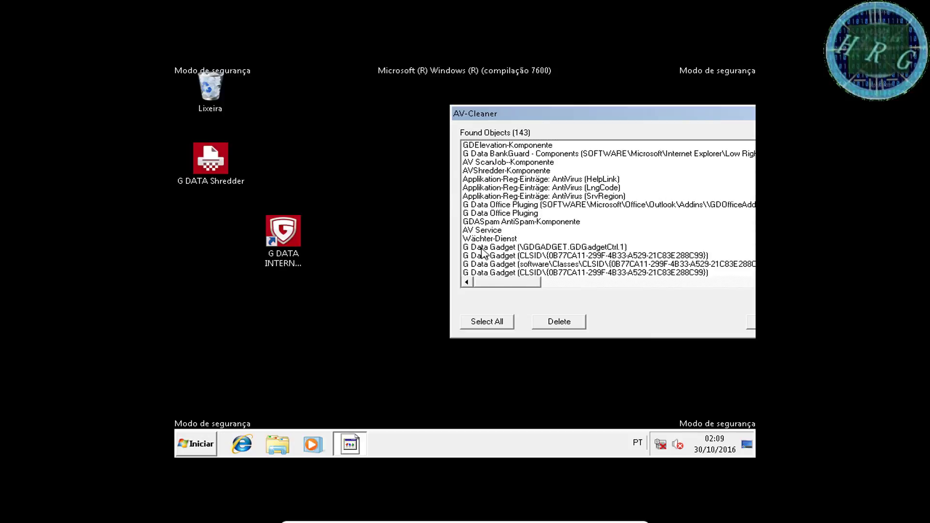
pyautogui.scroll(-2, 483, 251)
pyautogui.scroll(-4, 484, 250)
pyautogui.scroll(-2, 483, 251)
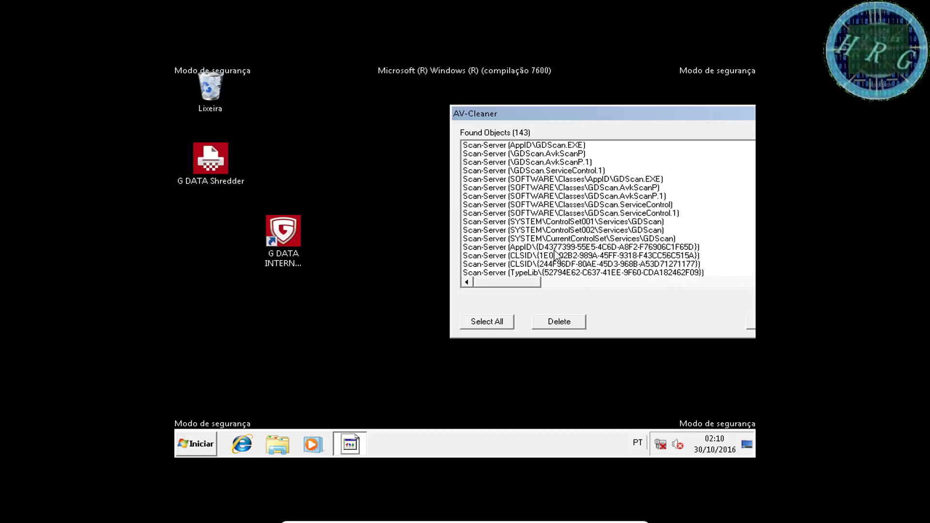
pyautogui.scroll(2, 556, 256)
pyautogui.scroll(2, 556, 255)
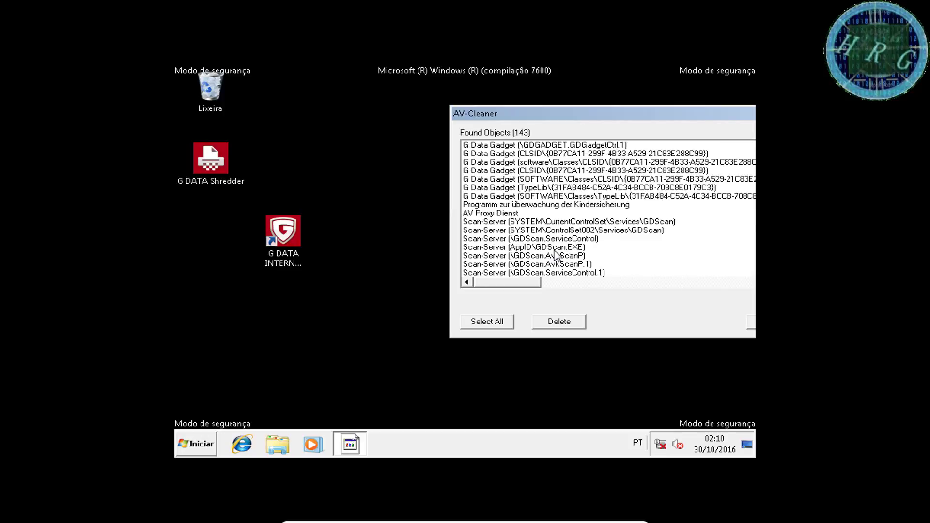
pyautogui.scroll(1, 555, 255)
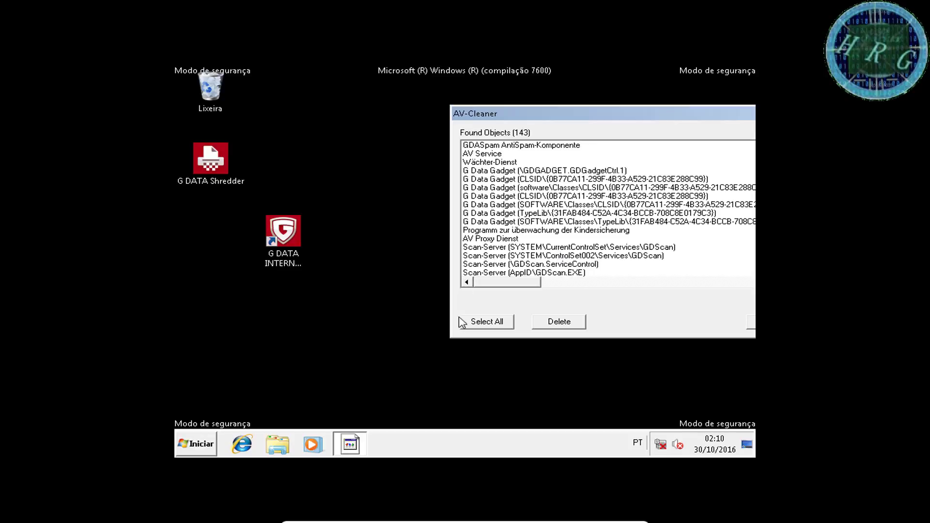
# Select all found objects in AV-Cleaner, delete them and dismiss the restart notice
pyautogui.click(477, 322)
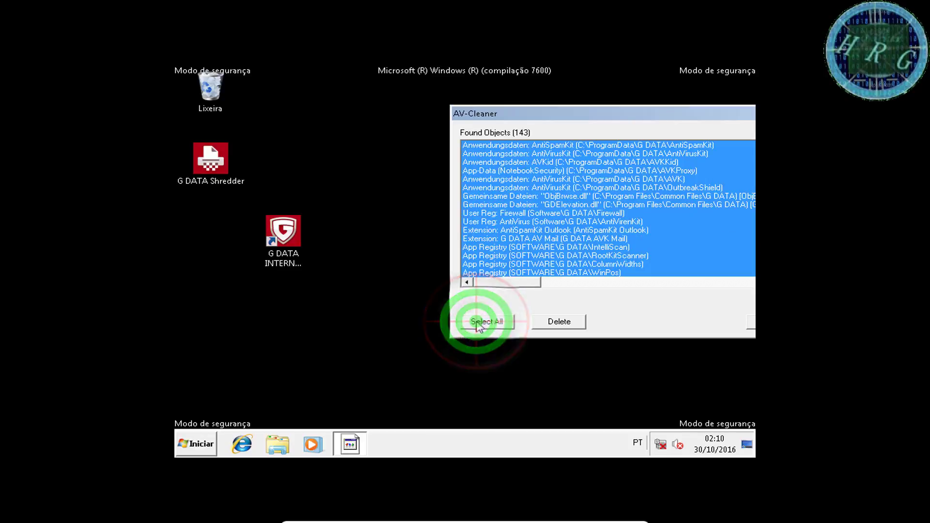
pyautogui.click(519, 280)
pyautogui.moveTo(530, 283); pyautogui.dragTo(727, 295)
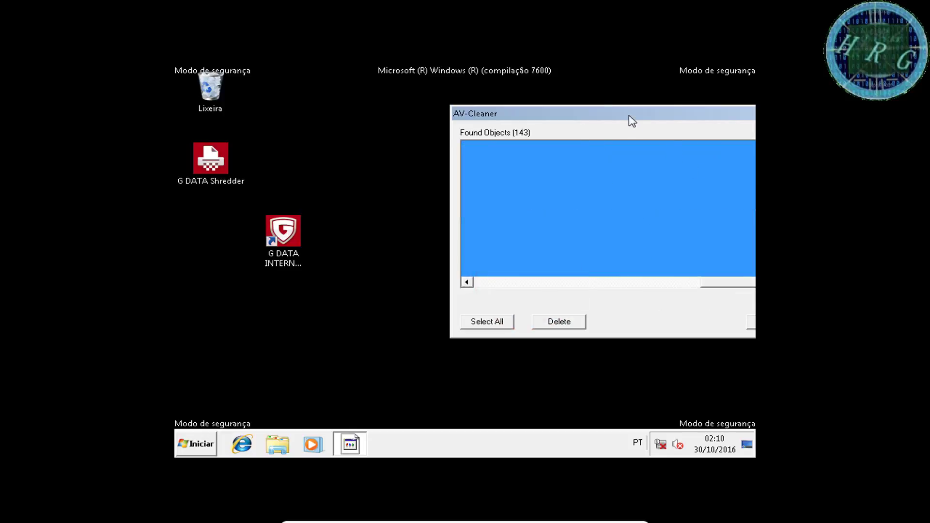
pyautogui.moveTo(627, 110); pyautogui.dragTo(488, 111)
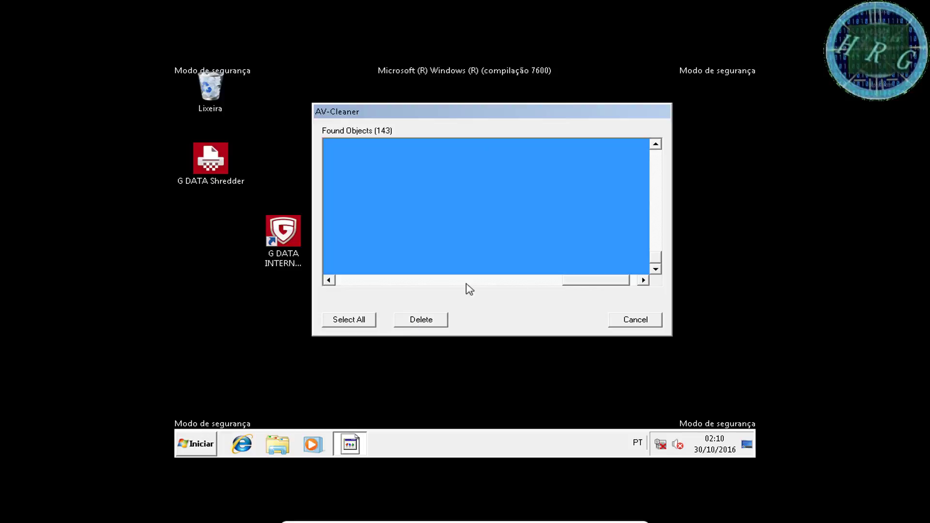
pyautogui.moveTo(587, 281); pyautogui.dragTo(334, 276)
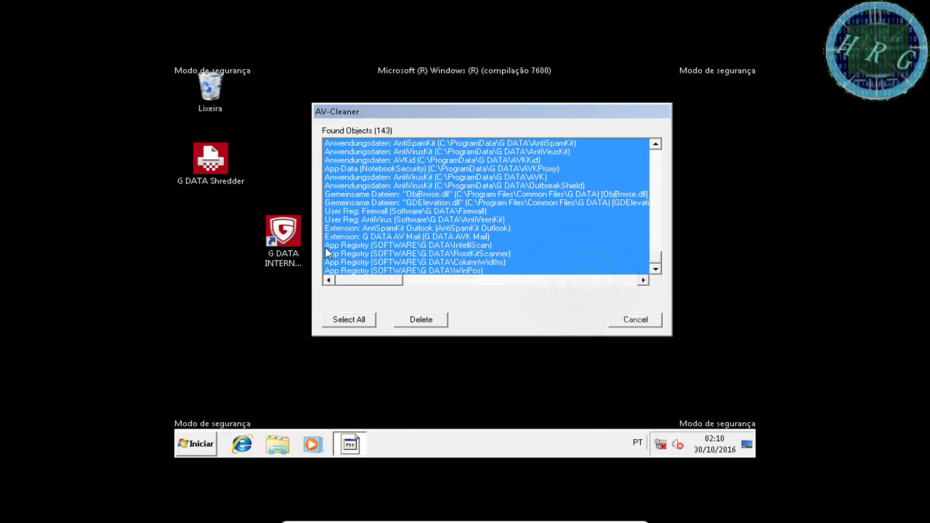
pyautogui.click(421, 320)
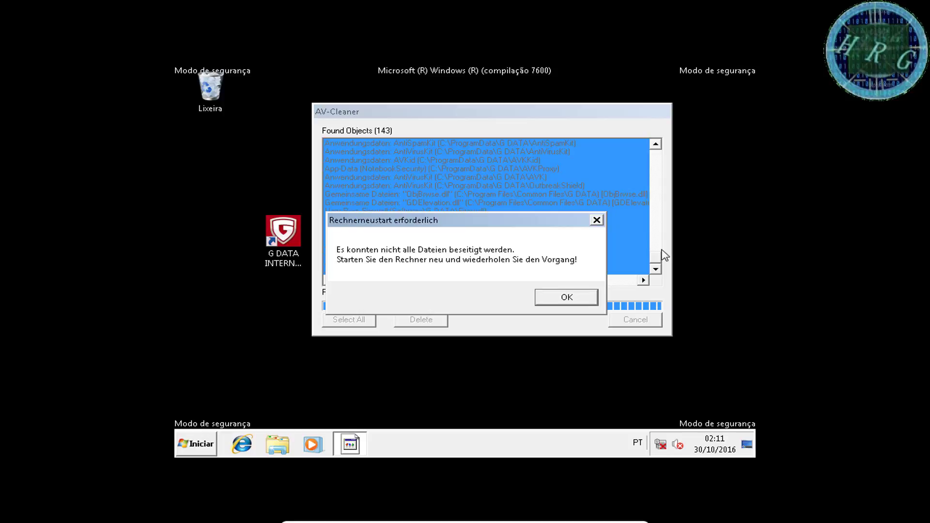
pyautogui.click(568, 296)
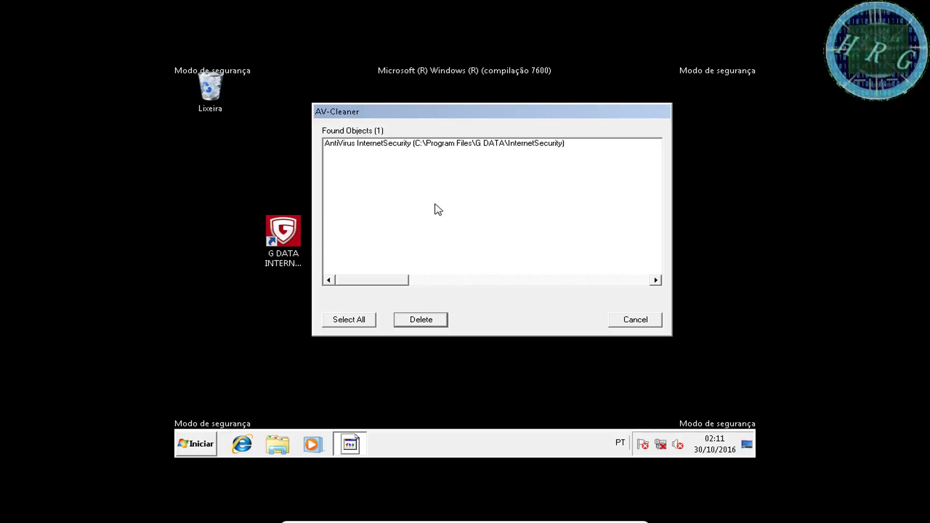
# Try to delete the remaining AntiVirus InternetSecurity entry (C:\Program Files\G DATA\InternetSecurity) in AV-Cleaner
pyautogui.click(397, 145)
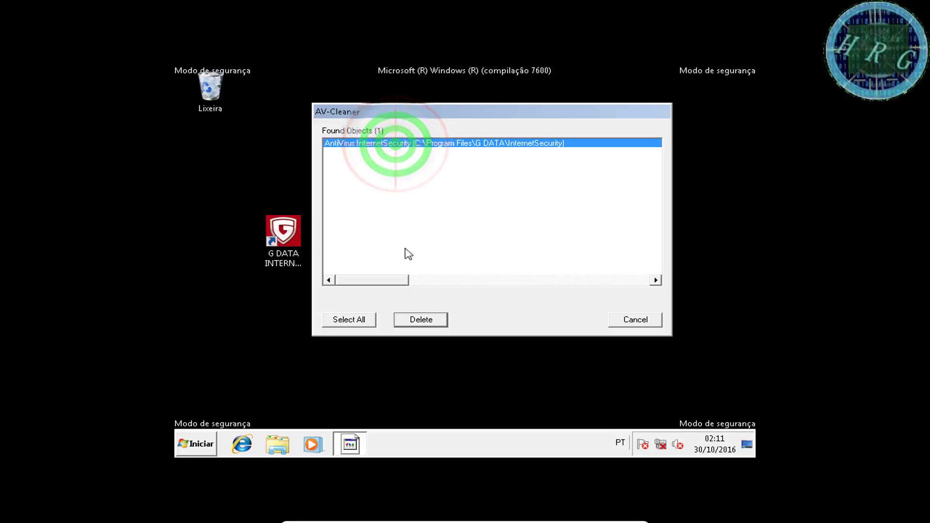
pyautogui.click(409, 317)
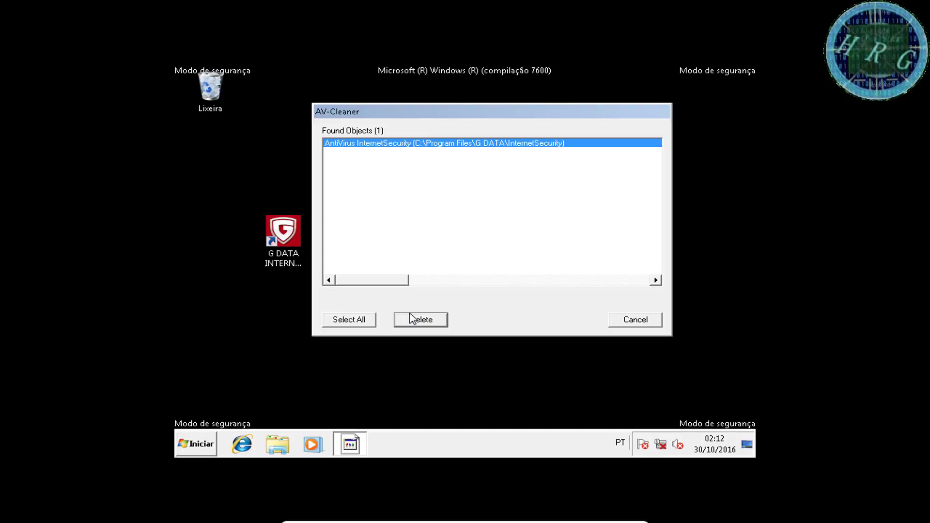
pyautogui.click(402, 281)
pyautogui.click(411, 321)
pyautogui.click(411, 320)
pyautogui.click(411, 320)
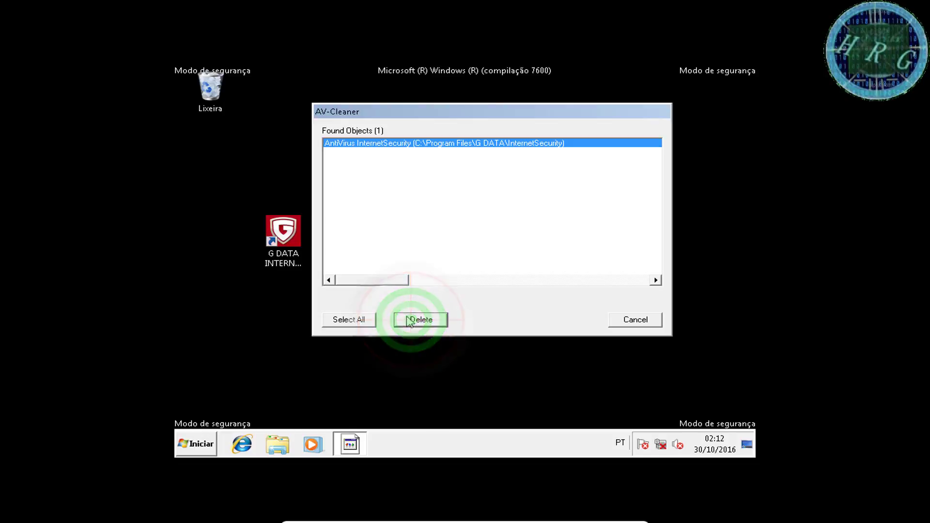
pyautogui.moveTo(385, 281)
pyautogui.mouseDown()
pyautogui.moveTo(583, 279)
pyautogui.moveTo(377, 279)
pyautogui.mouseUp()
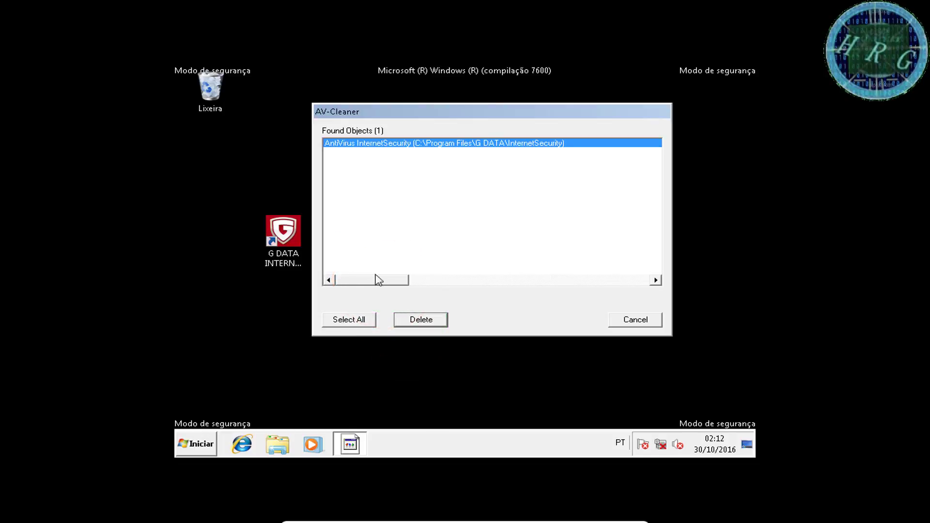
# Close AV-Cleaner and move the G DATA INTERNET SECURITY shortcut higher up on the desktop
pyautogui.click(619, 317)
pyautogui.click(624, 320)
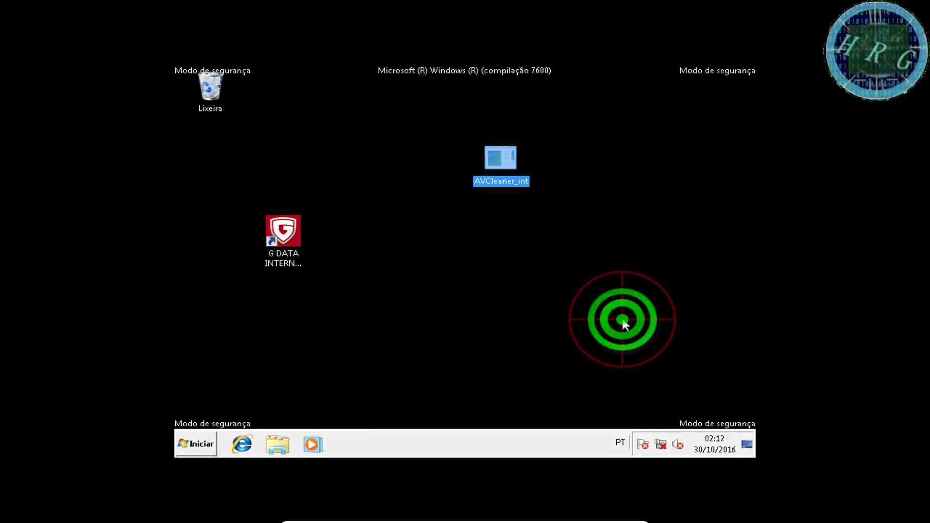
pyautogui.click(530, 294)
pyautogui.moveTo(291, 234); pyautogui.dragTo(307, 182)
pyautogui.click(454, 274)
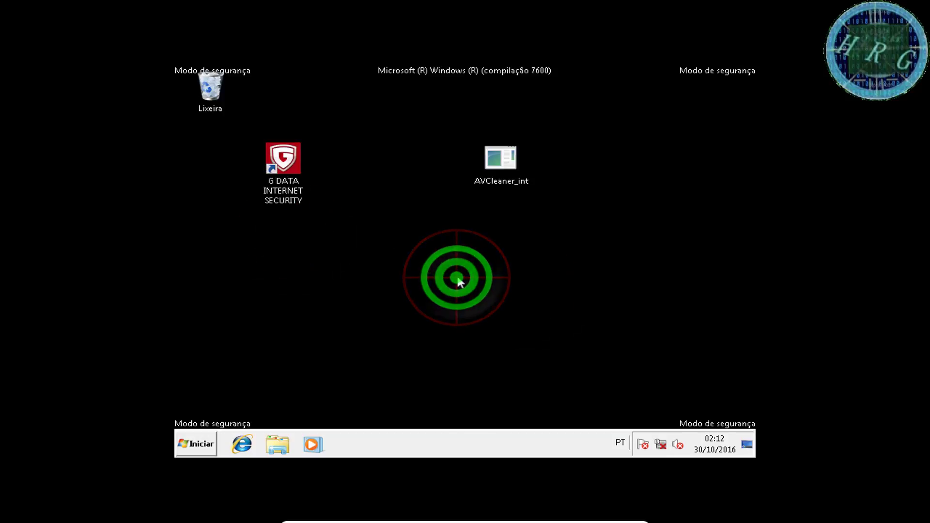
# Restart Windows to leave Safe Mode
pyautogui.click(207, 445)
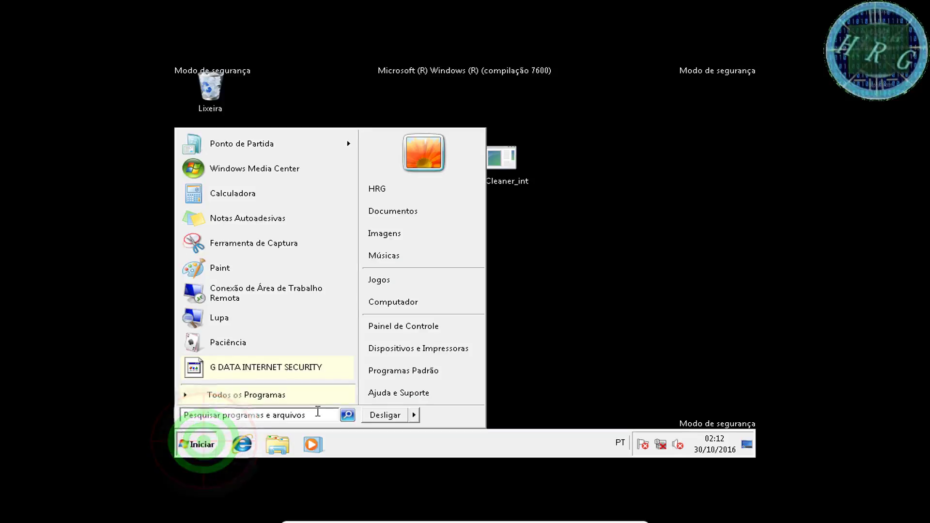
pyautogui.click(414, 415)
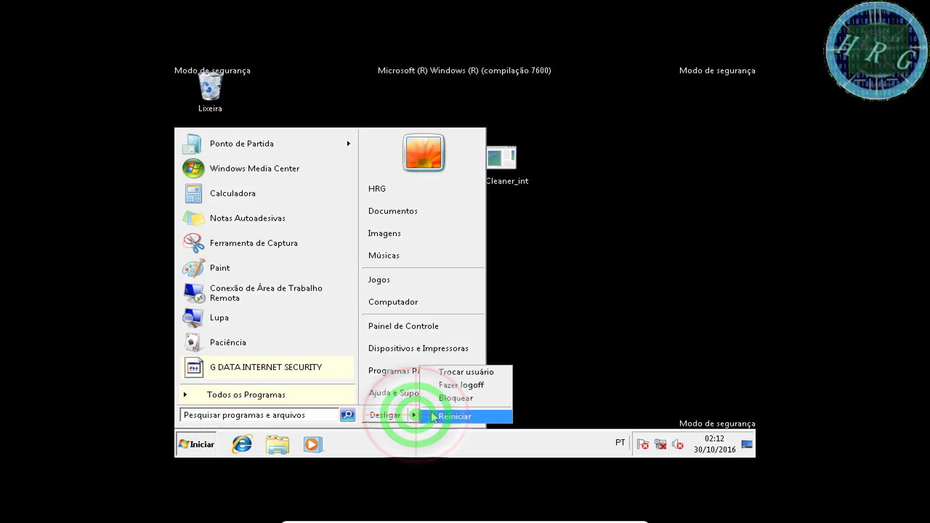
pyautogui.click(433, 416)
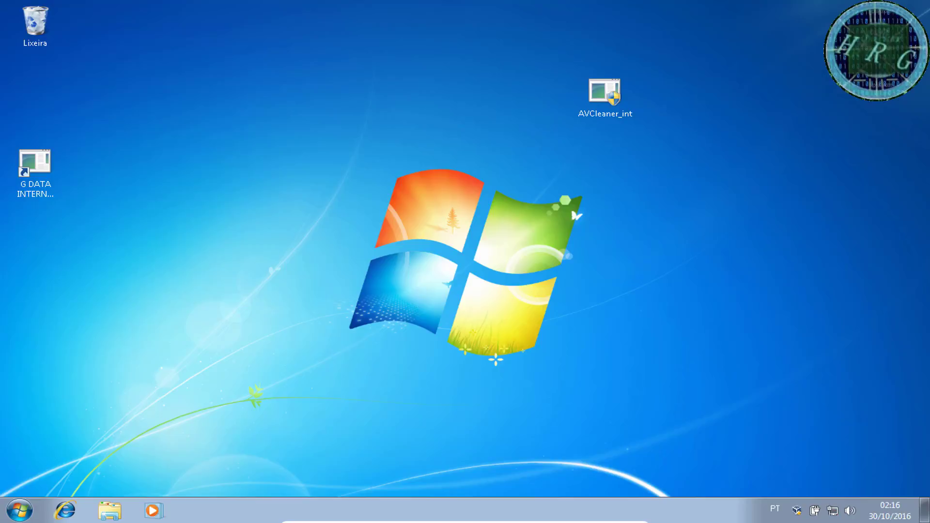
# Open the file location of the G DATA INTERNET SECURITY desktop shortcut, decline deleting the shortcut, and close the folder window
pyautogui.click(301, 128)
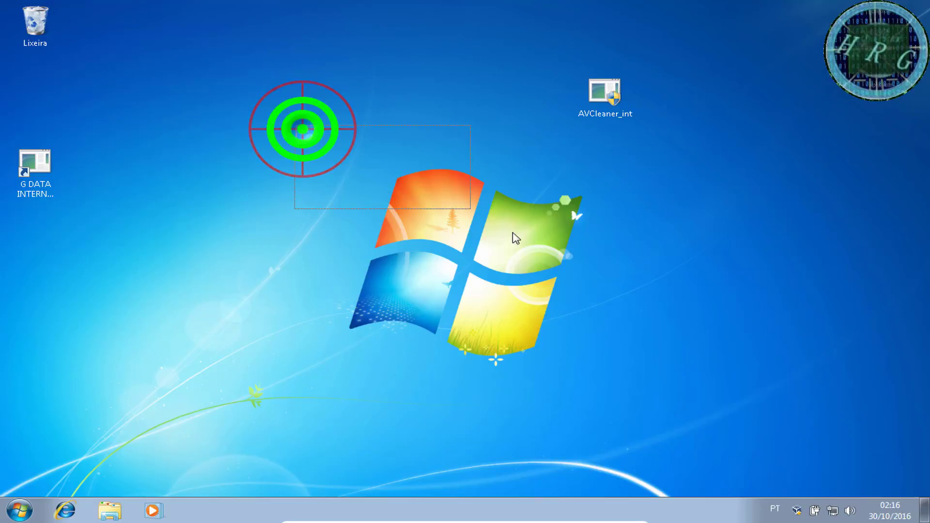
pyautogui.click(54, 170)
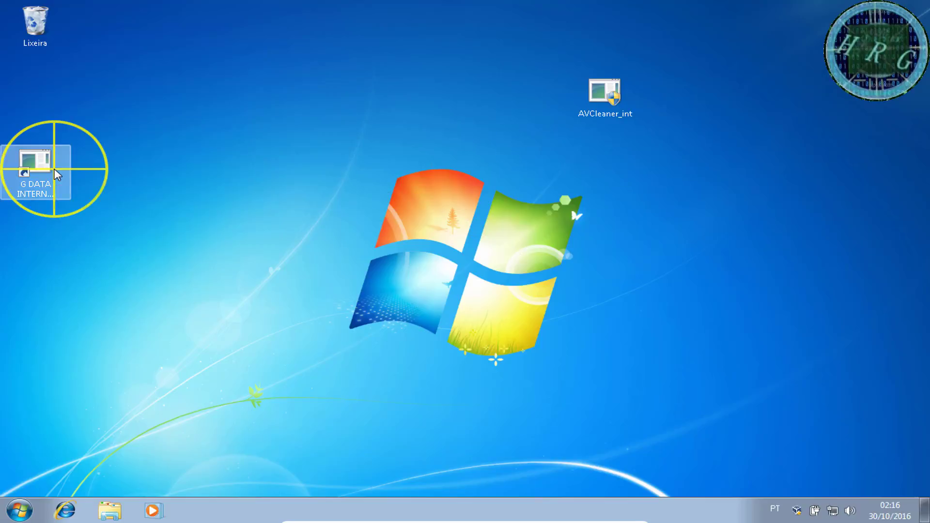
pyautogui.rightClick(55, 171)
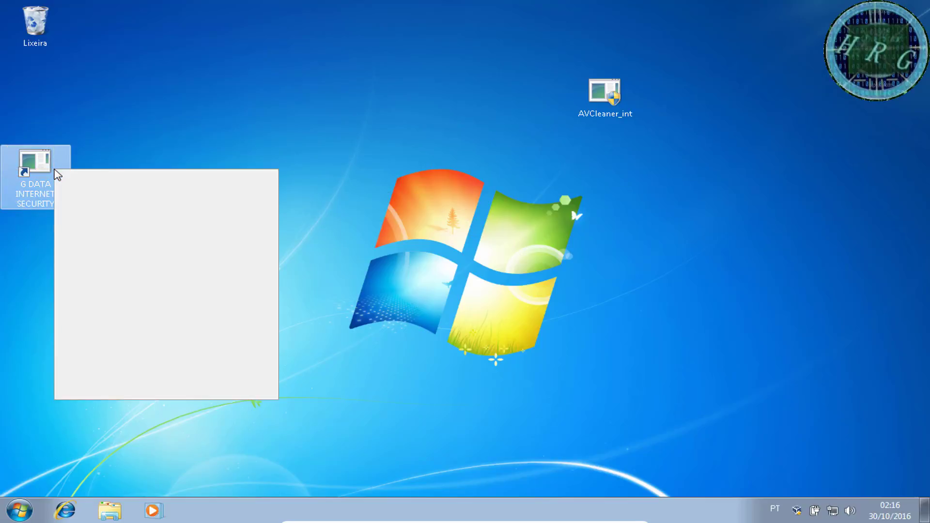
pyautogui.click(97, 205)
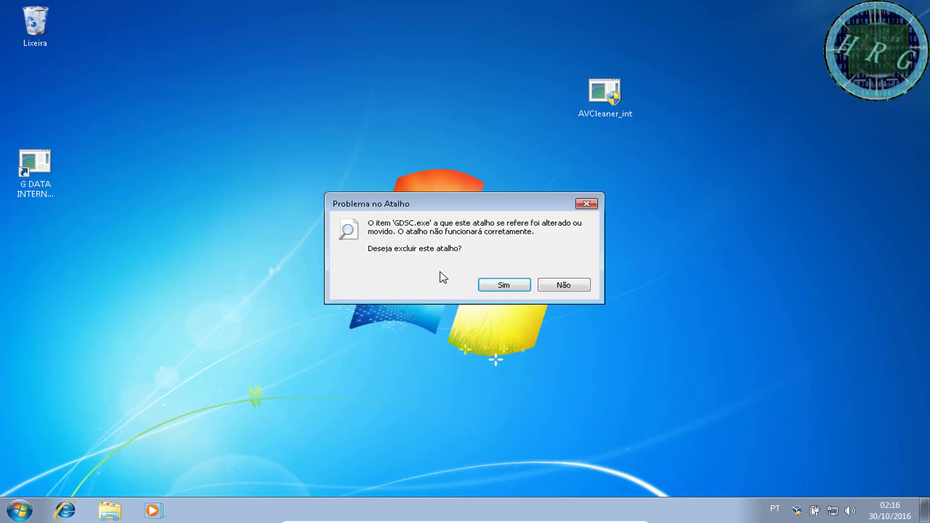
pyautogui.click(548, 281)
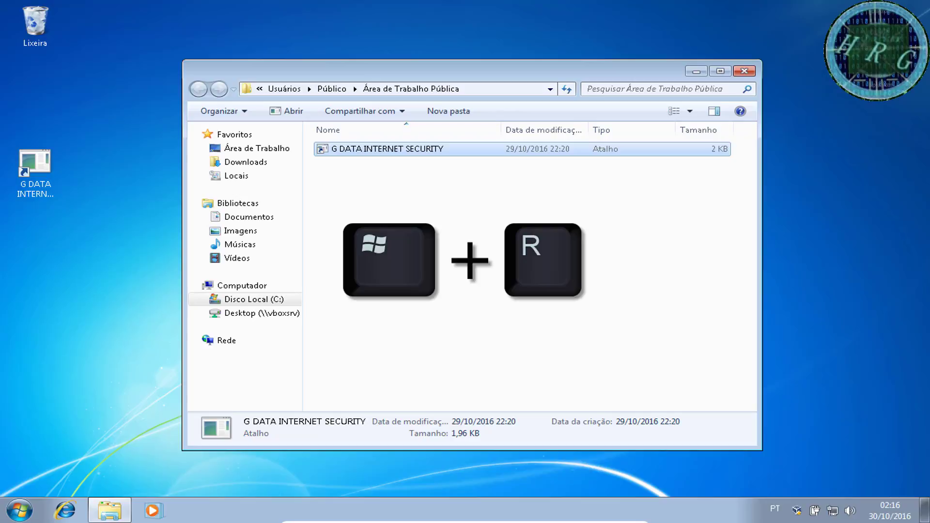
pyautogui.click(744, 69)
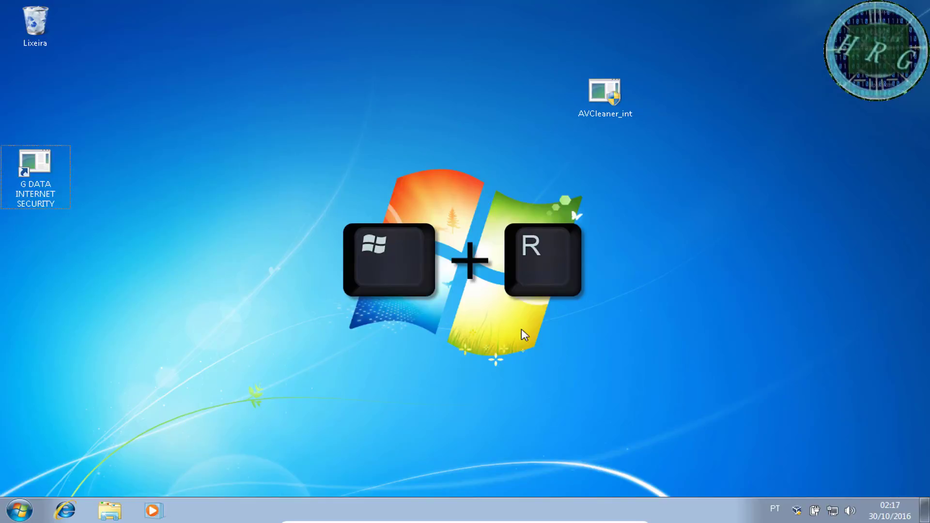
# Launch the Registry Editor with the regedit command and allow it to make changes to the computer
pyautogui.press('super+r')
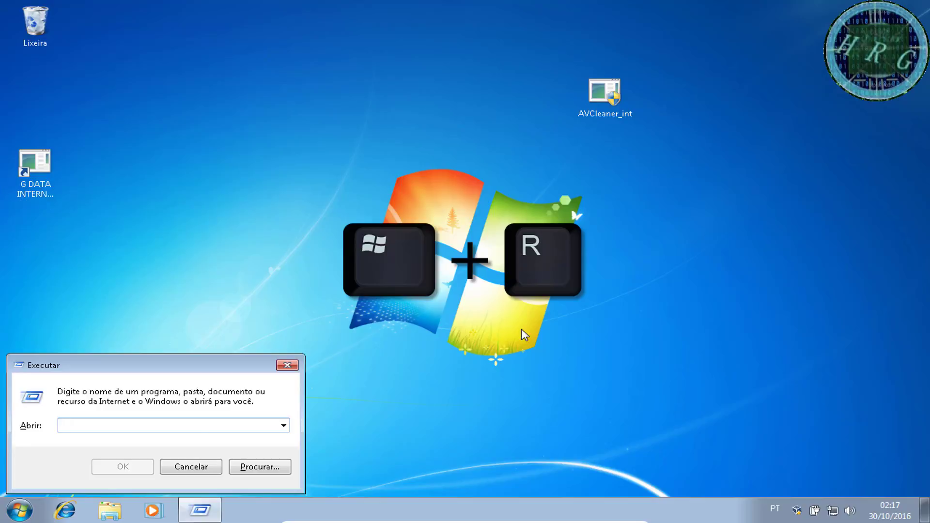
pyautogui.write('r')
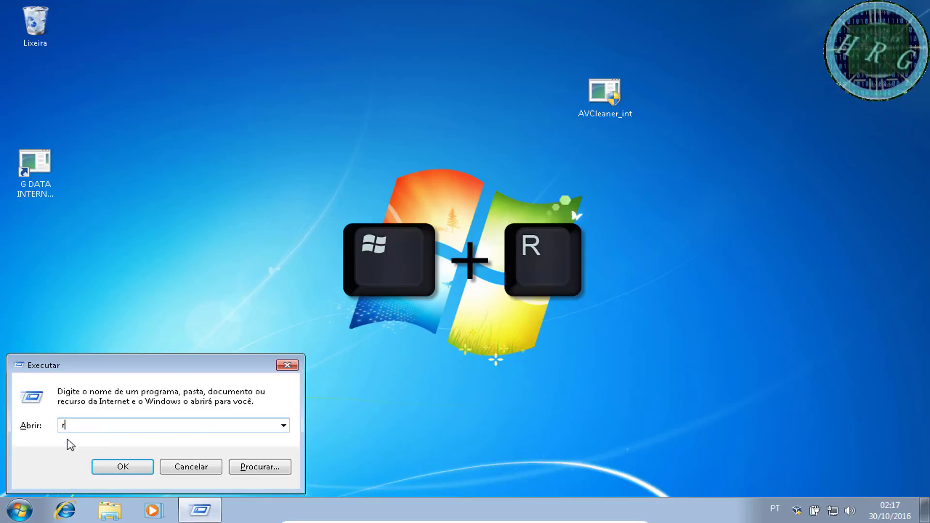
pyautogui.write('gdit')
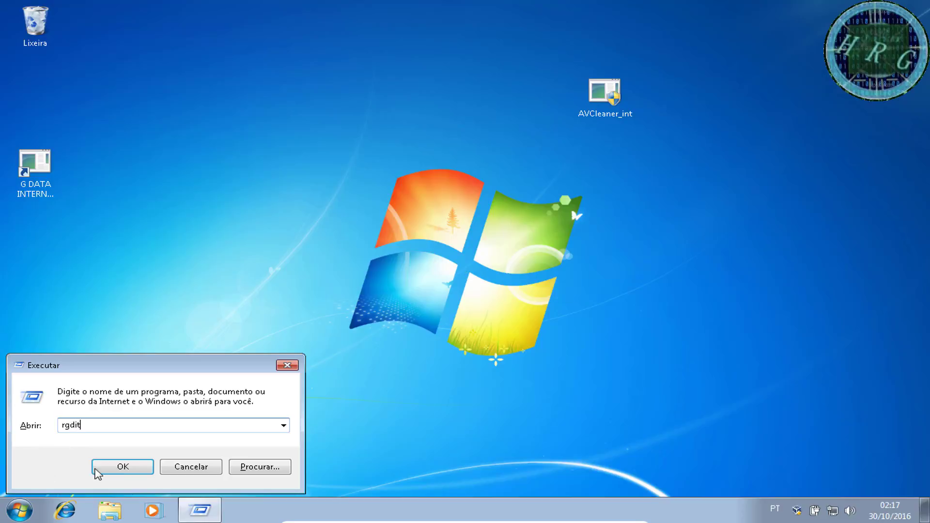
pyautogui.click(106, 468)
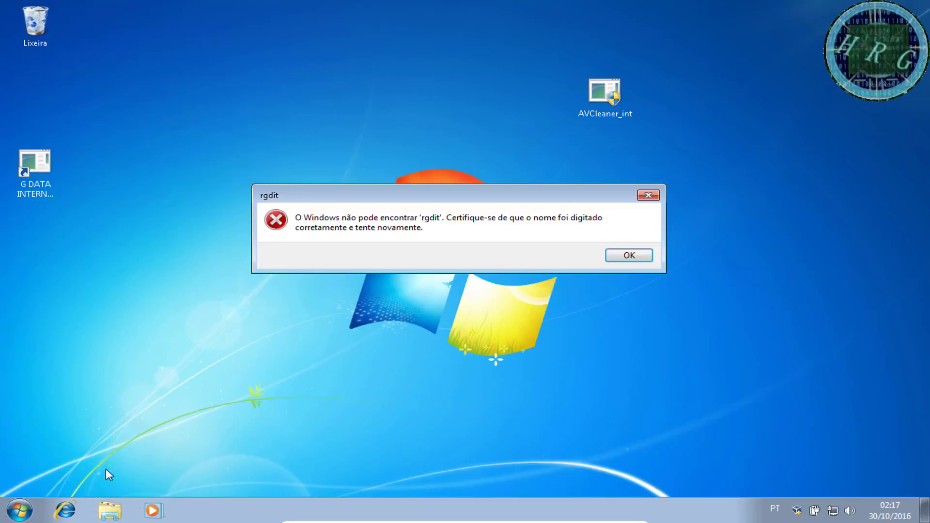
pyautogui.click(629, 255)
pyautogui.write('regdit')
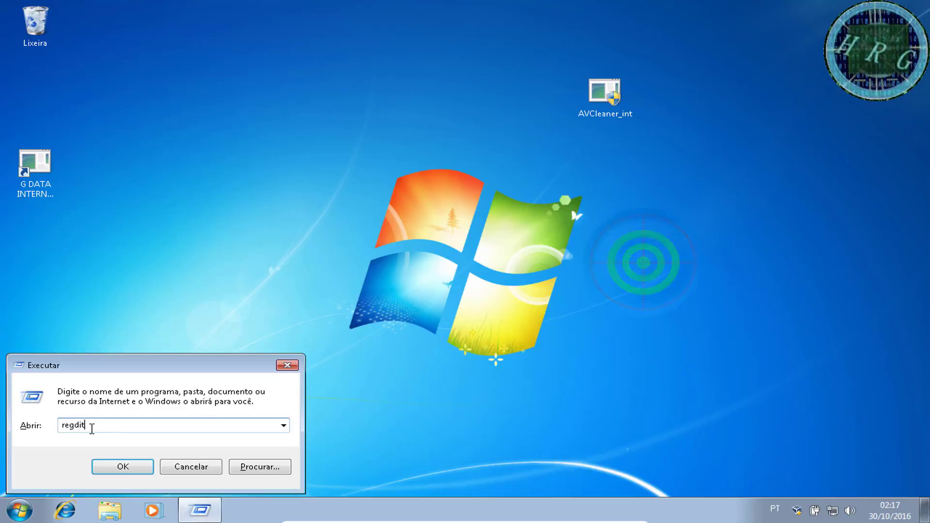
pyautogui.click(74, 425)
pyautogui.write('e')
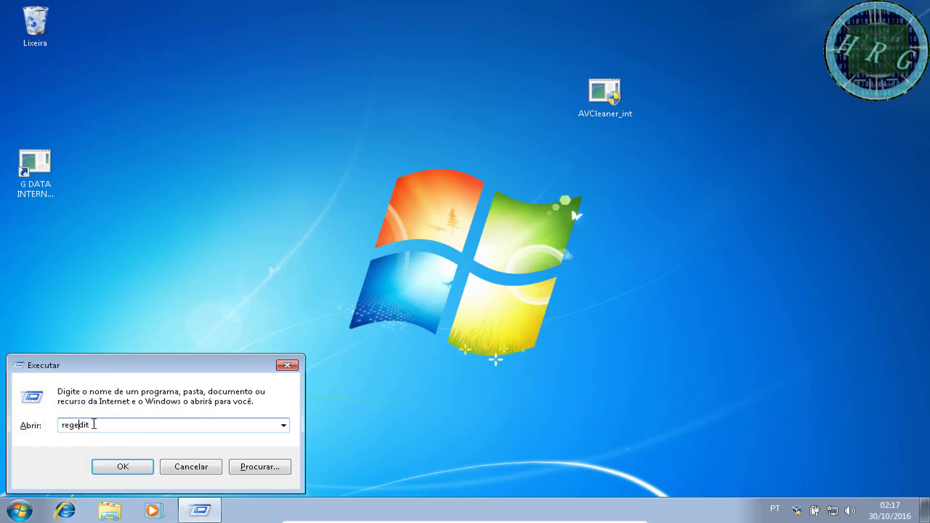
pyautogui.press('Return')
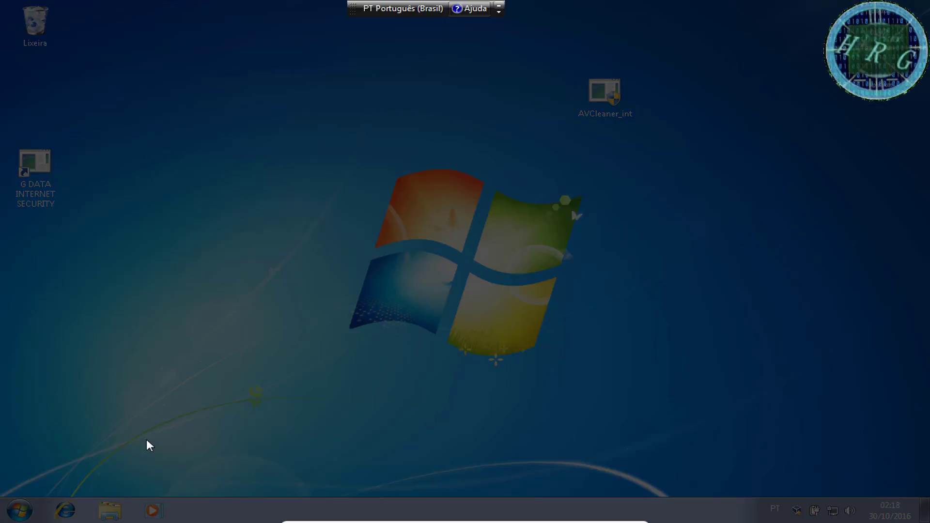
pyautogui.moveTo(208, 351); pyautogui.dragTo(369, 353)
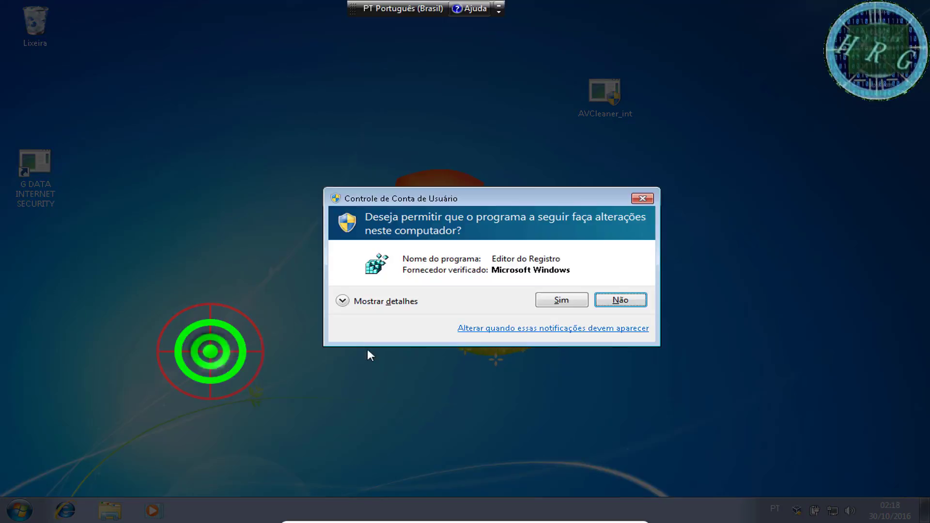
pyautogui.click(563, 300)
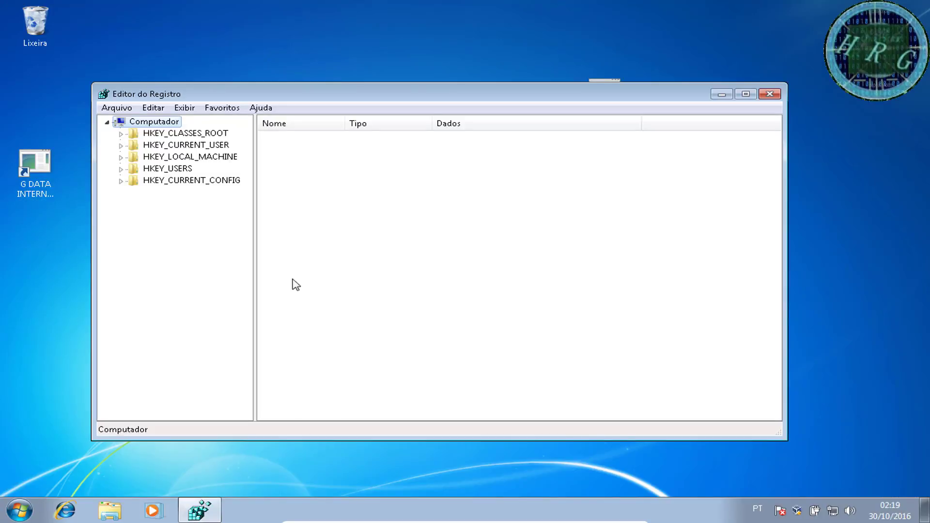
# Copy the name text of the G DATA INTERNET SECURITY desktop shortcut
pyautogui.click(38, 183)
pyautogui.rightClick(39, 182)
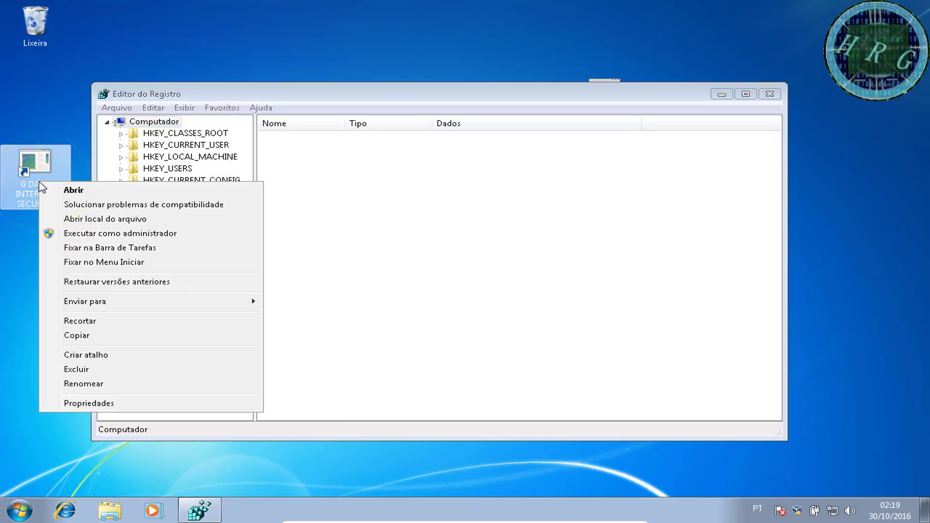
pyautogui.click(72, 385)
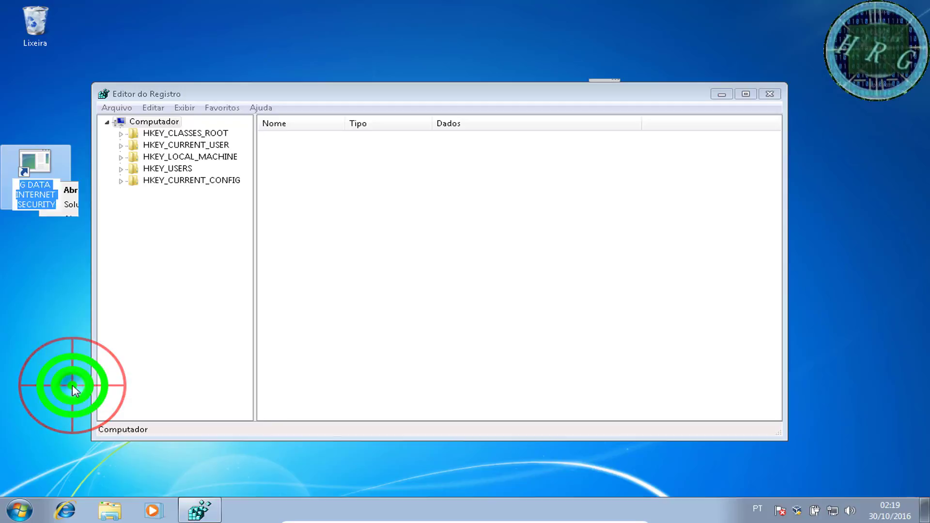
pyautogui.rightClick(44, 194)
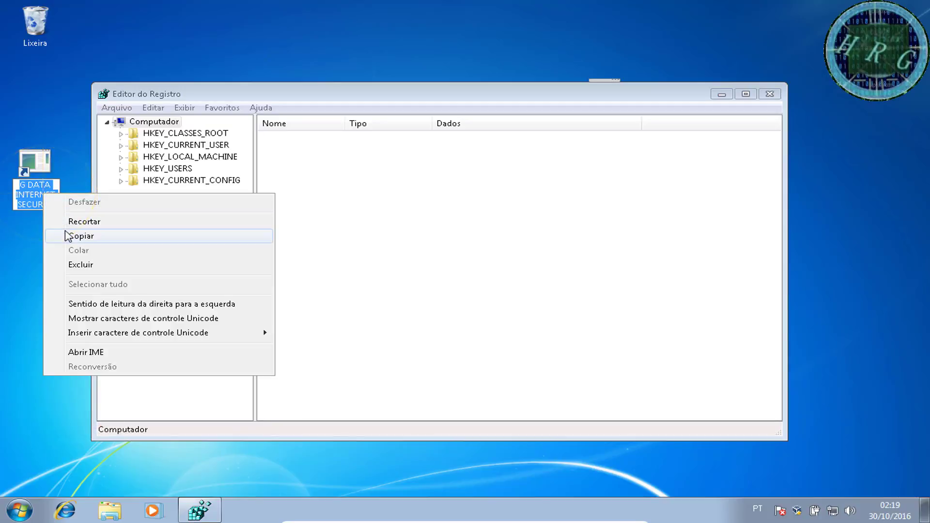
pyautogui.click(68, 236)
pyautogui.click(187, 109)
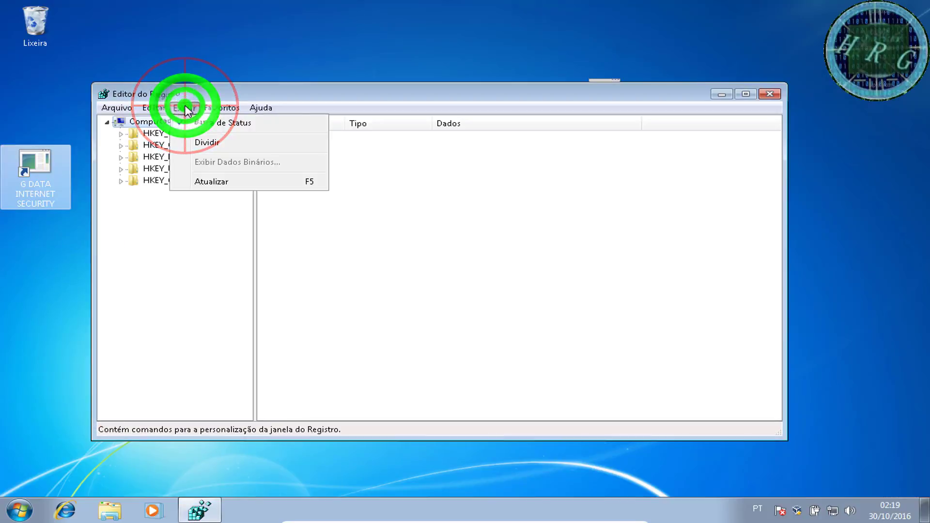
pyautogui.moveTo(154, 108)
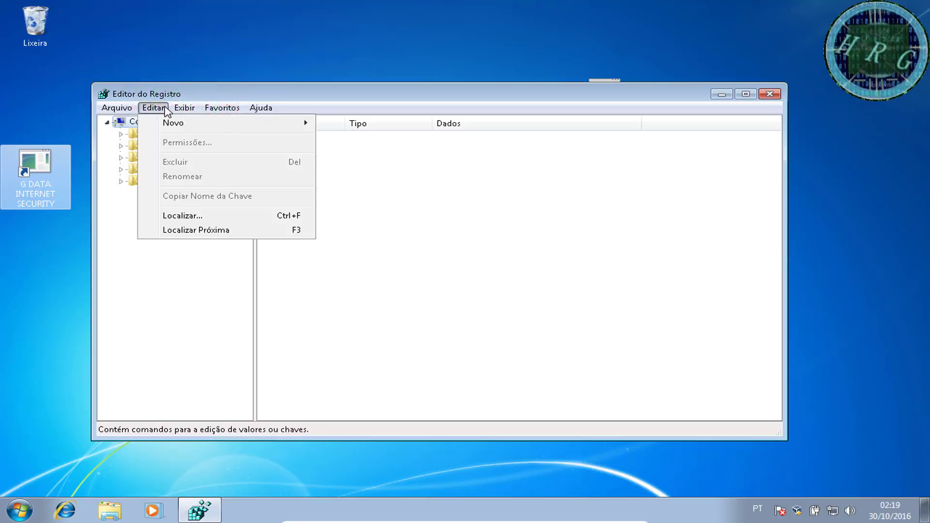
pyautogui.click(195, 231)
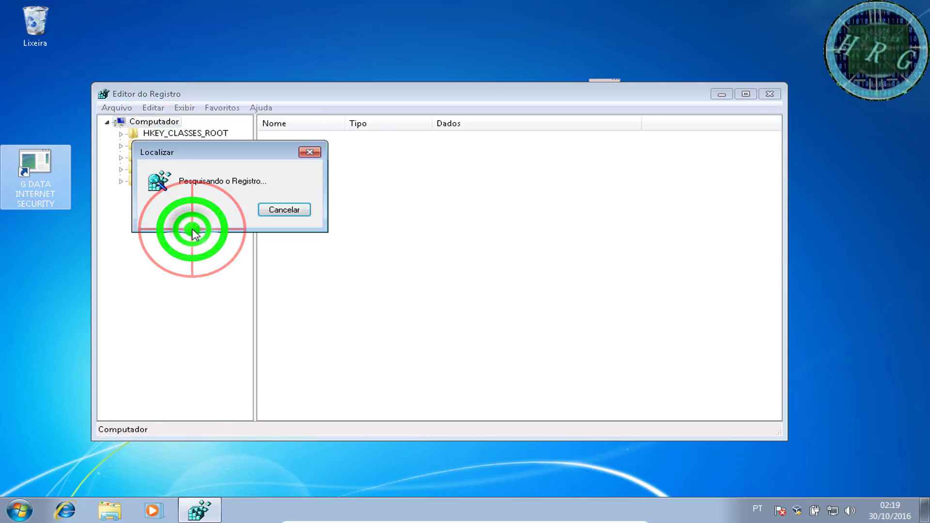
pyautogui.click(290, 211)
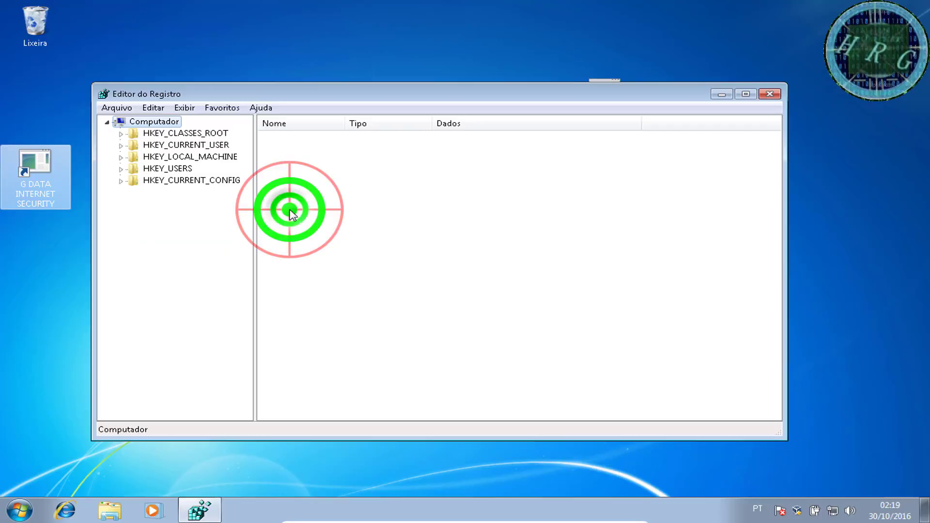
# Search the registry for the pasted text "G DATA INTERNET SECURITY"
pyautogui.click(160, 108)
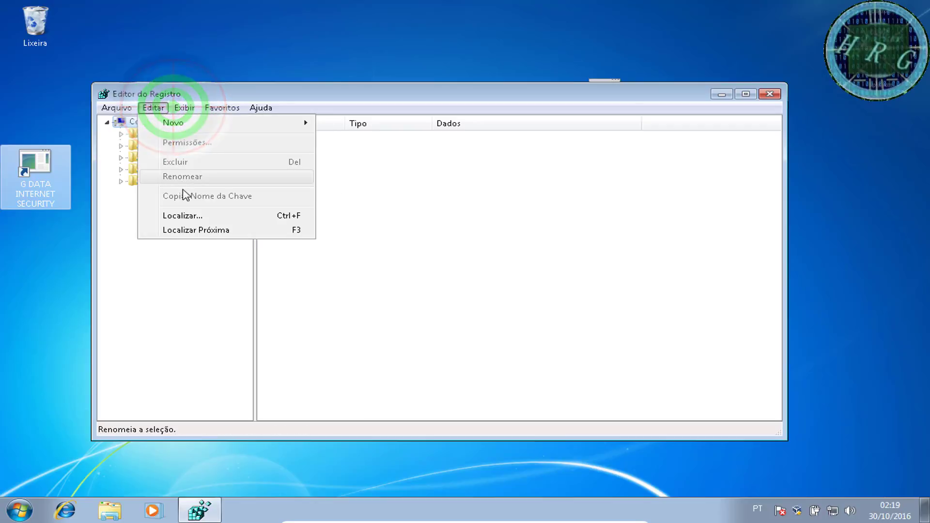
pyautogui.click(184, 214)
pyautogui.rightClick(225, 173)
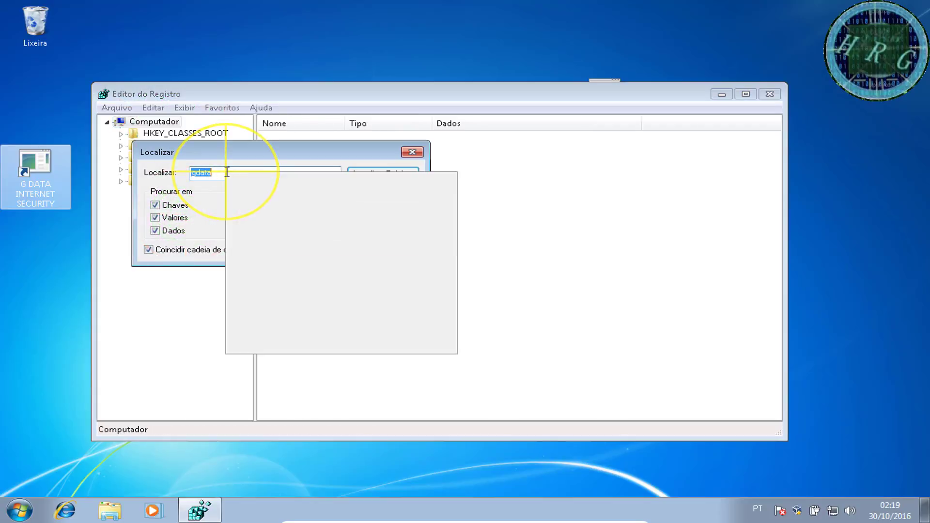
pyautogui.click(252, 228)
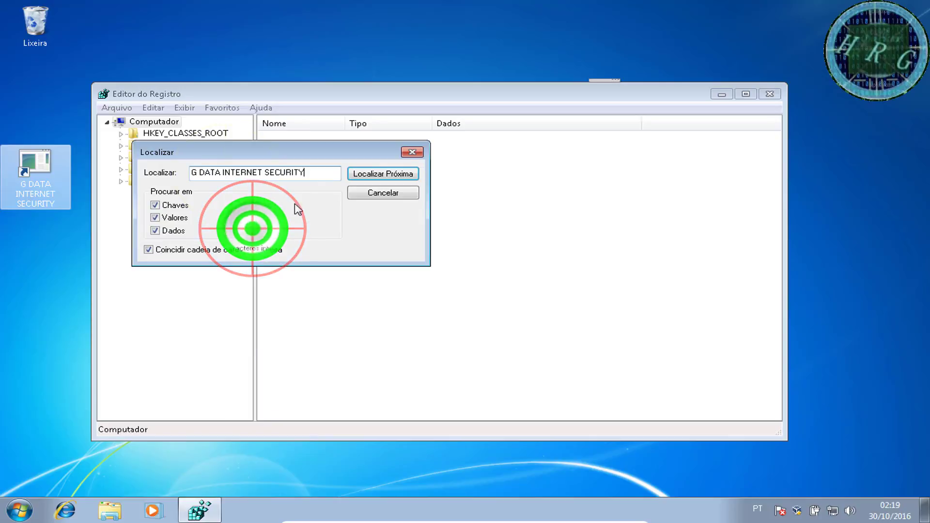
pyautogui.click(356, 170)
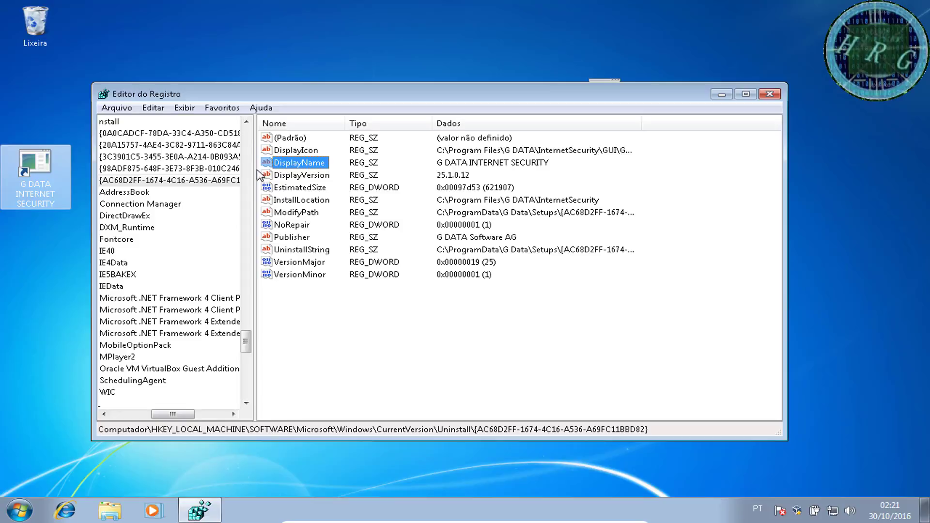
# Widen the key tree and permanently delete the G DATA uninstall key {AC68D2FF-1674-4C16-A536-A69FC11BBD82} under Uninstall
pyautogui.moveTo(254, 169); pyautogui.dragTo(486, 173)
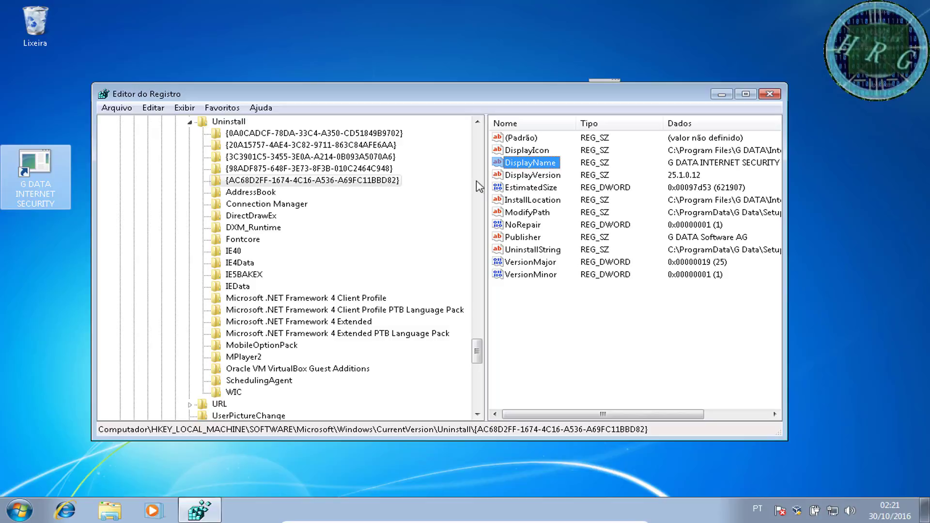
pyautogui.rightClick(345, 185)
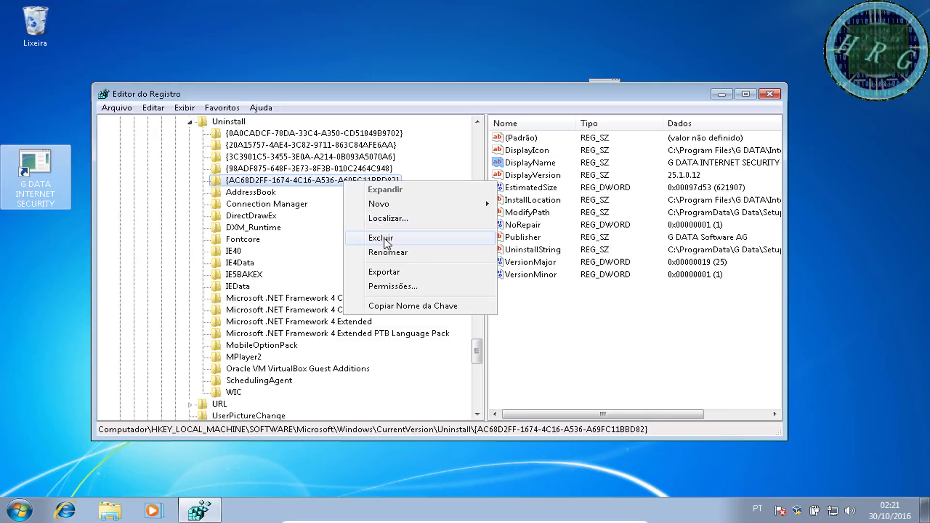
pyautogui.click(380, 238)
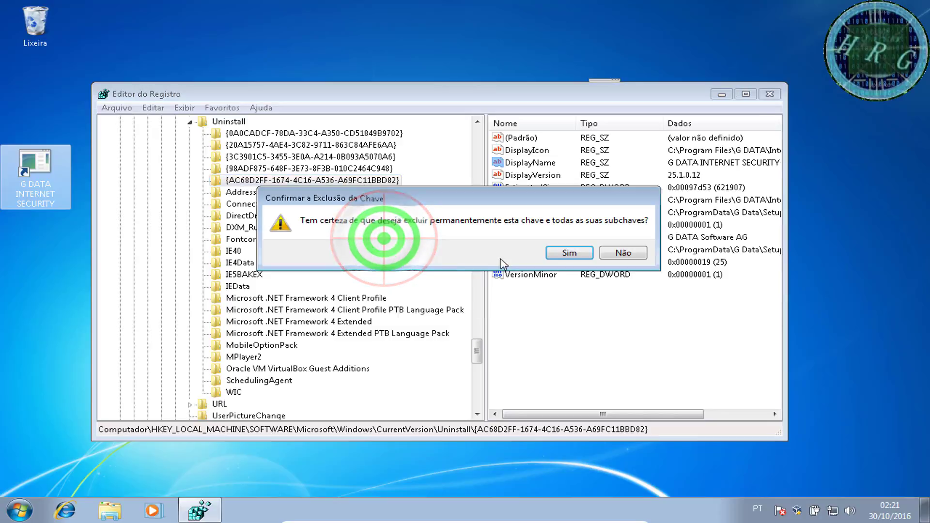
pyautogui.click(552, 251)
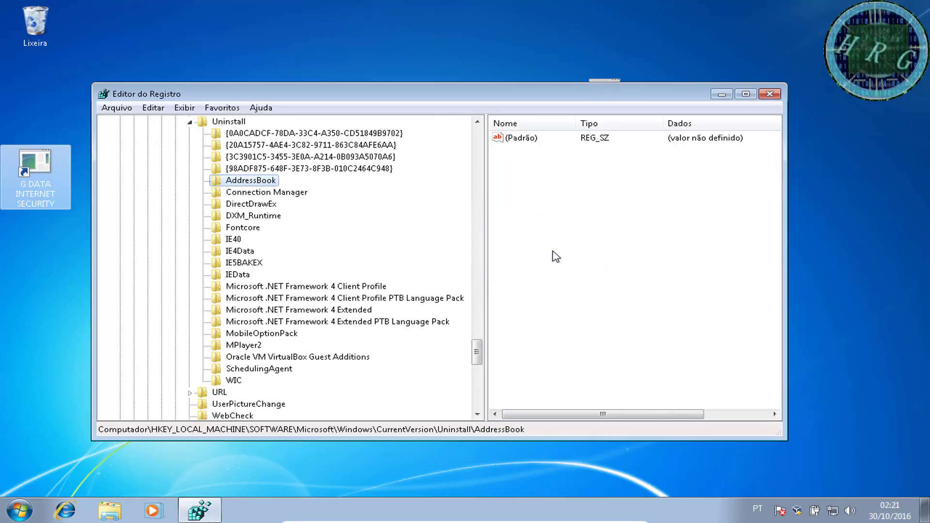
# Continue the registry search to the next match of the G DATA text
pyautogui.click(195, 109)
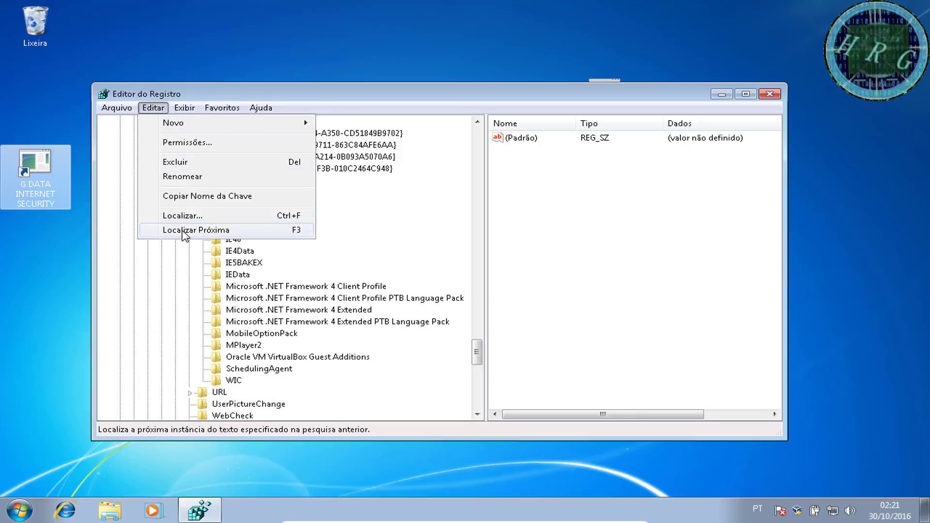
pyautogui.click(178, 231)
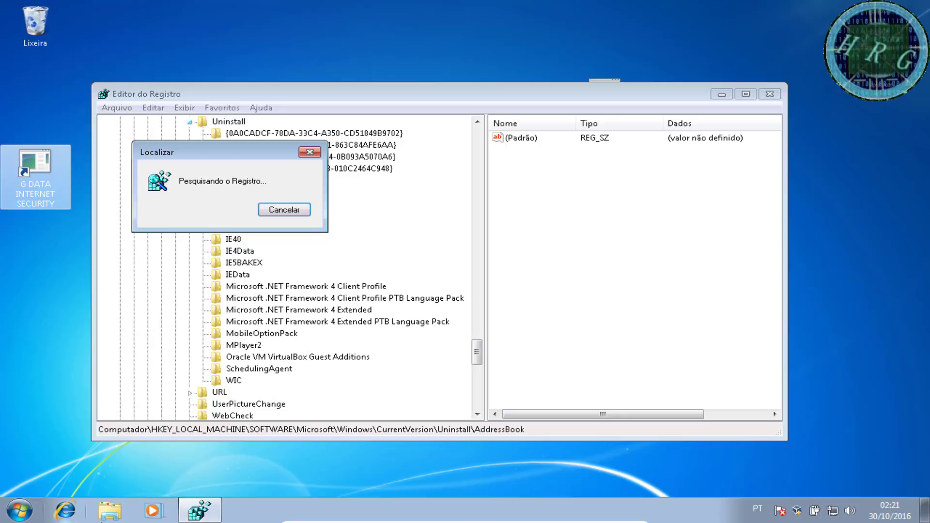
# Switch to Windows Explorer, open Arquivos de Programas on Disco Local (C:), and maximize the window
pyautogui.click(118, 513)
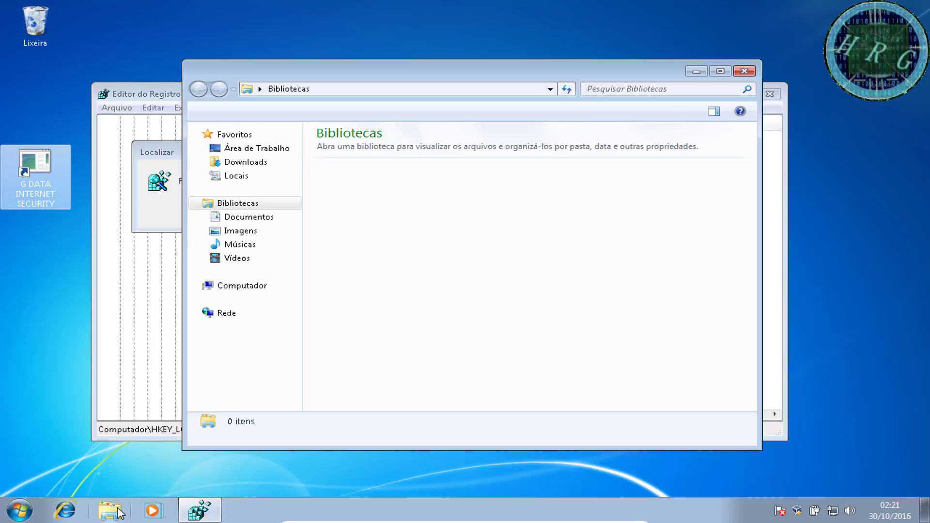
pyautogui.click(239, 285)
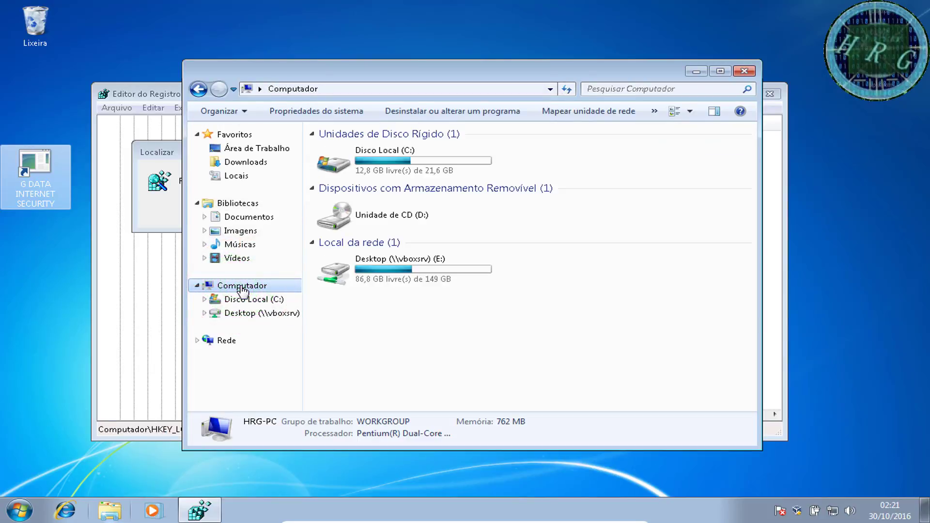
pyautogui.click(370, 152)
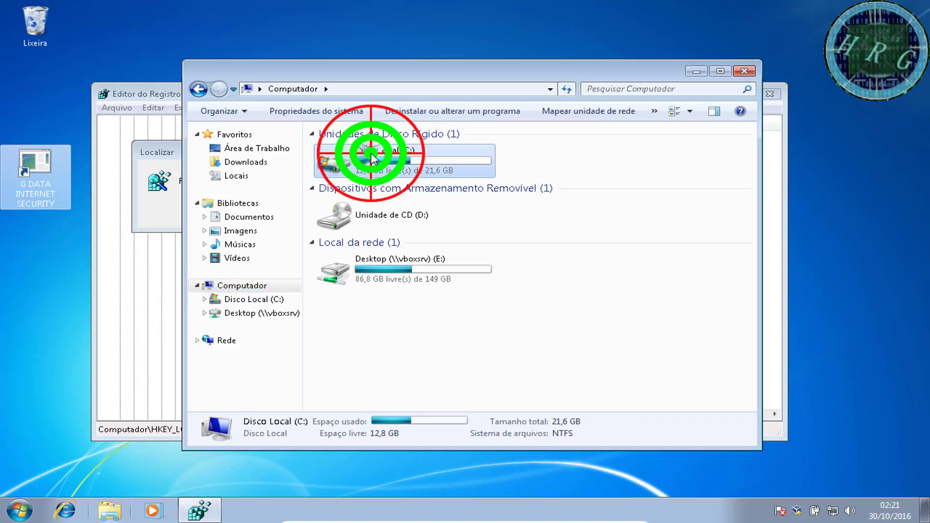
pyautogui.doubleClick(370, 152)
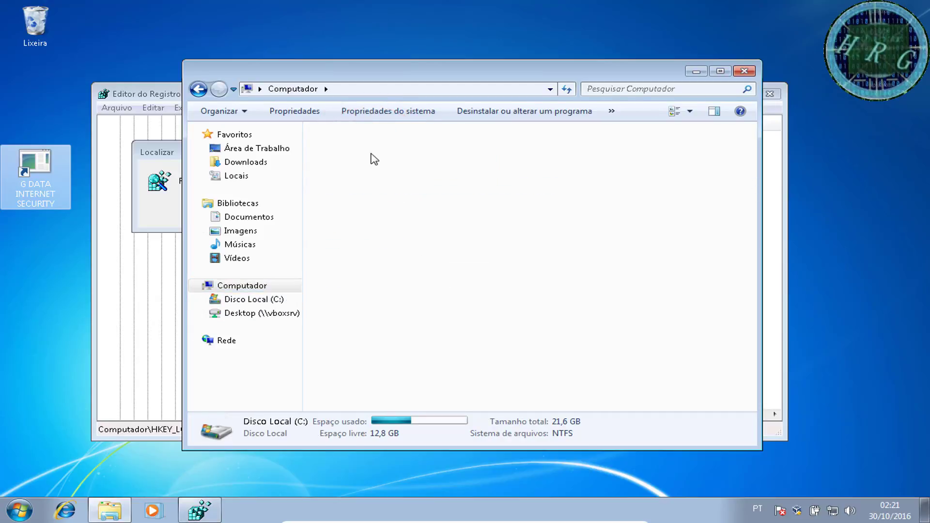
pyautogui.doubleClick(371, 154)
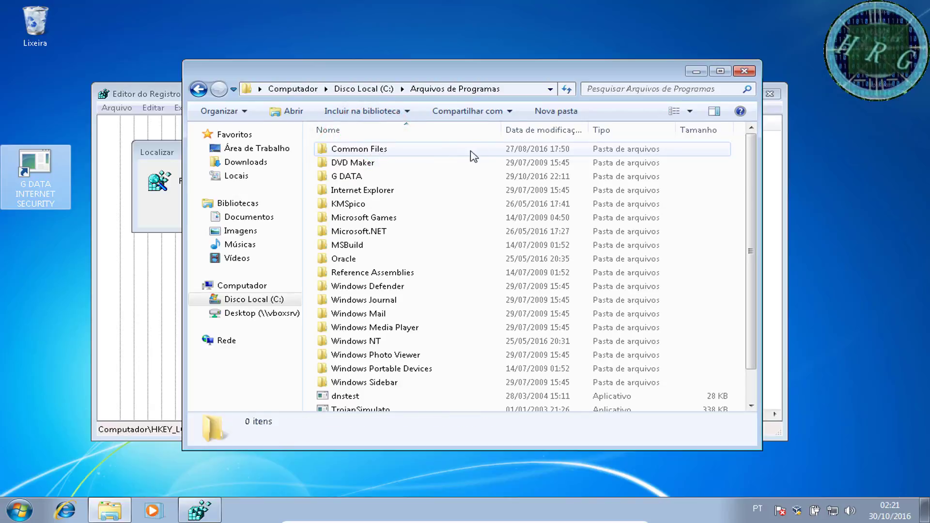
pyautogui.click(716, 71)
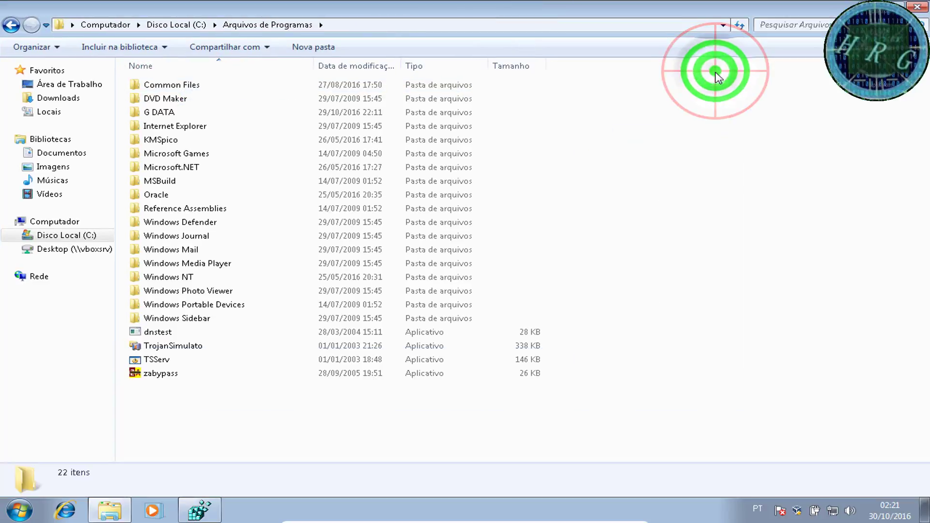
# Check the Shredder, Common and AVK folders inside G DATA\InternetSecurity for leftover files, then return to Arquivos de Programas
pyautogui.doubleClick(150, 113)
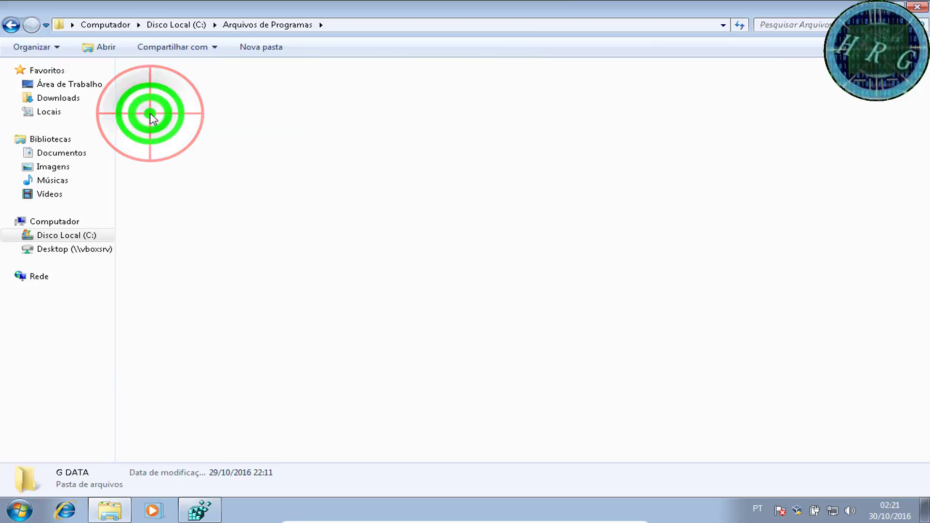
pyautogui.doubleClick(166, 84)
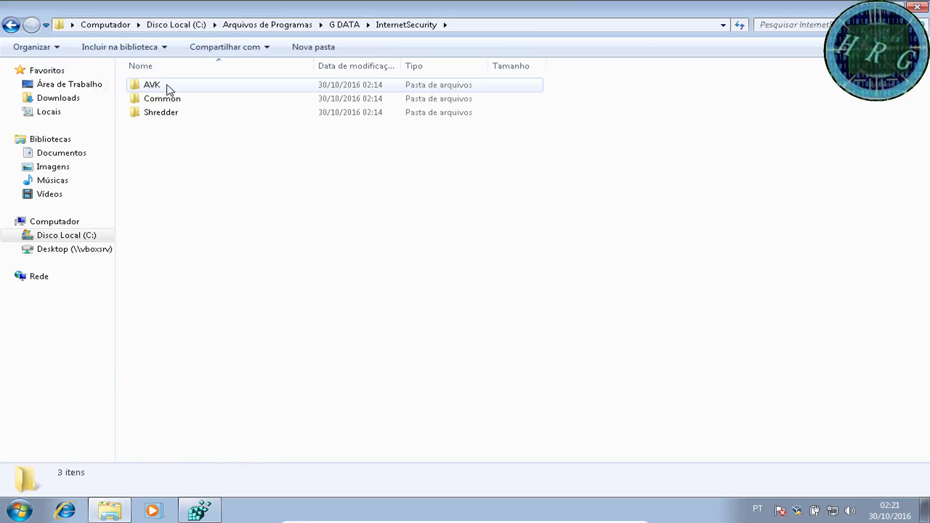
pyautogui.doubleClick(161, 115)
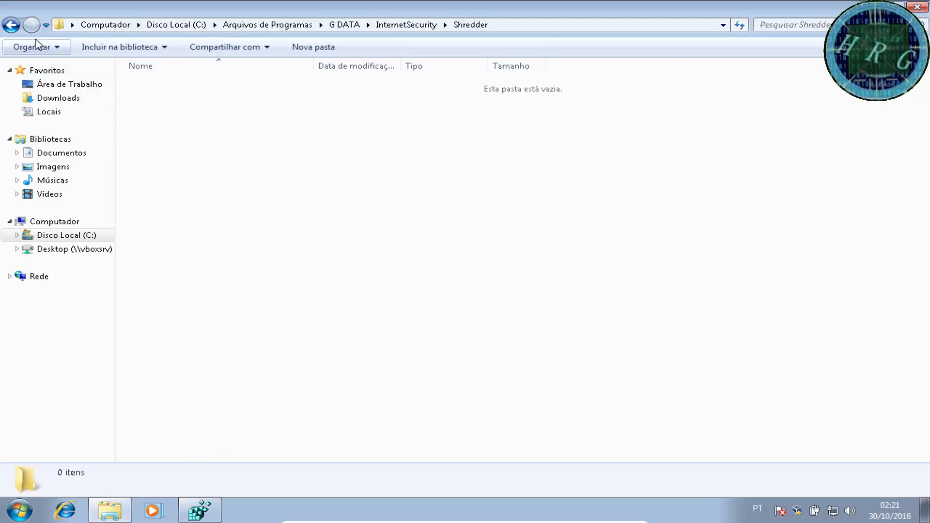
pyautogui.click(11, 27)
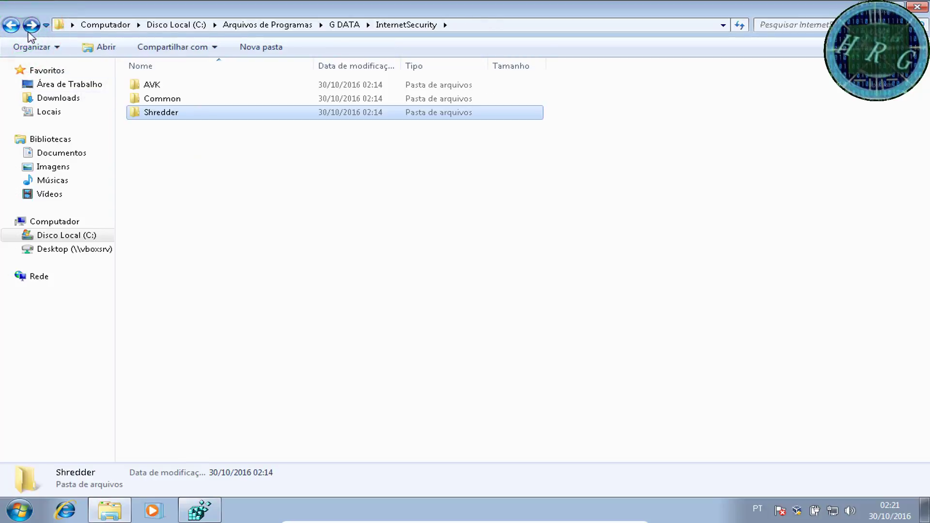
pyautogui.doubleClick(154, 98)
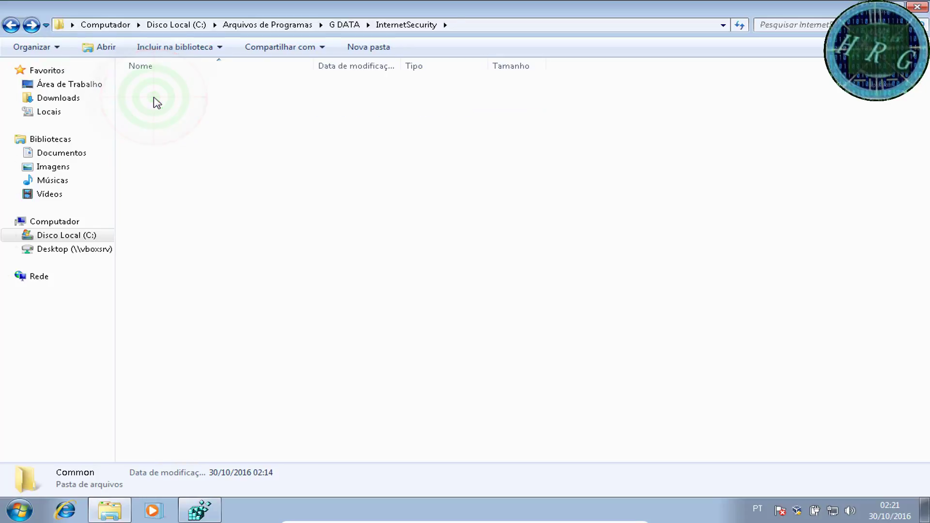
pyautogui.click(11, 25)
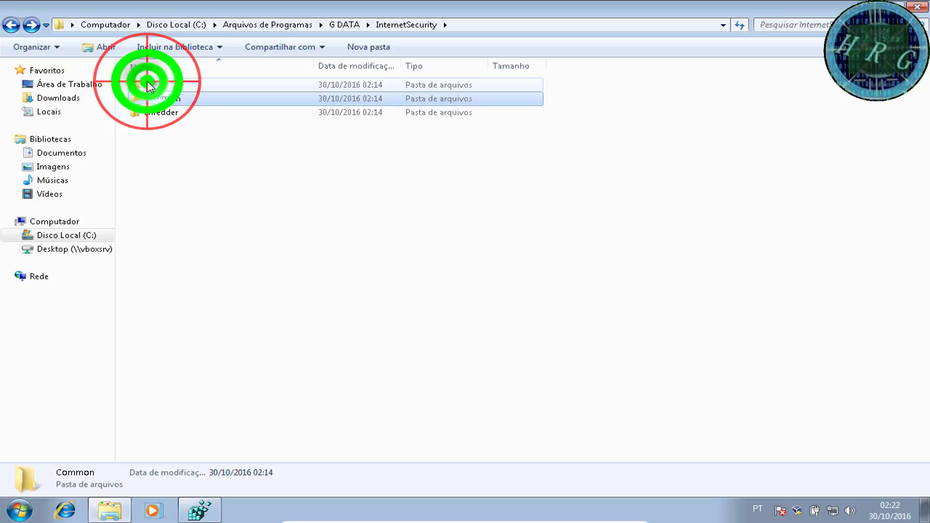
pyautogui.click(148, 85)
pyautogui.doubleClick(149, 84)
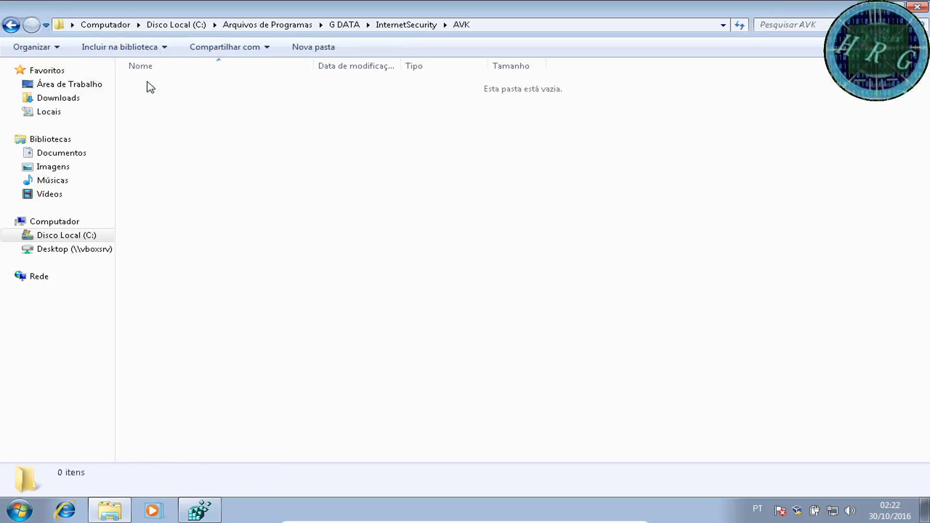
pyautogui.click(11, 25)
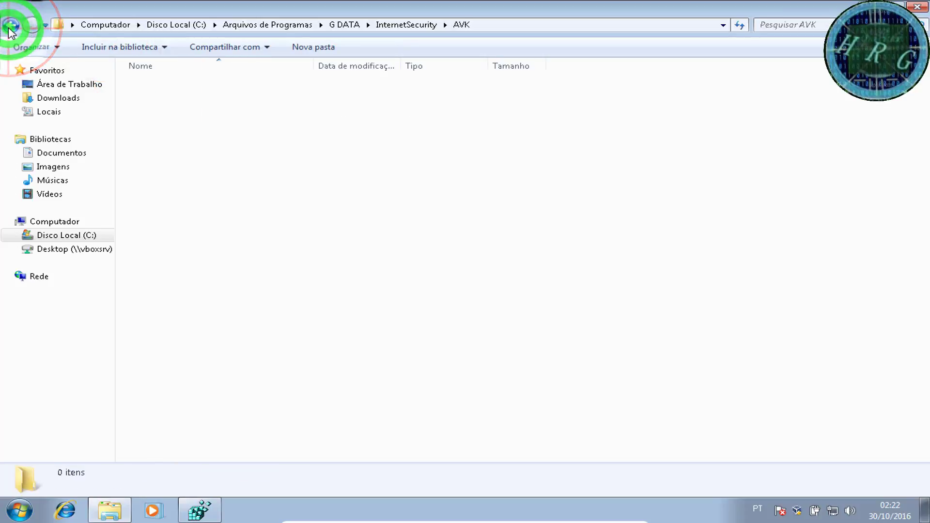
pyautogui.click(11, 26)
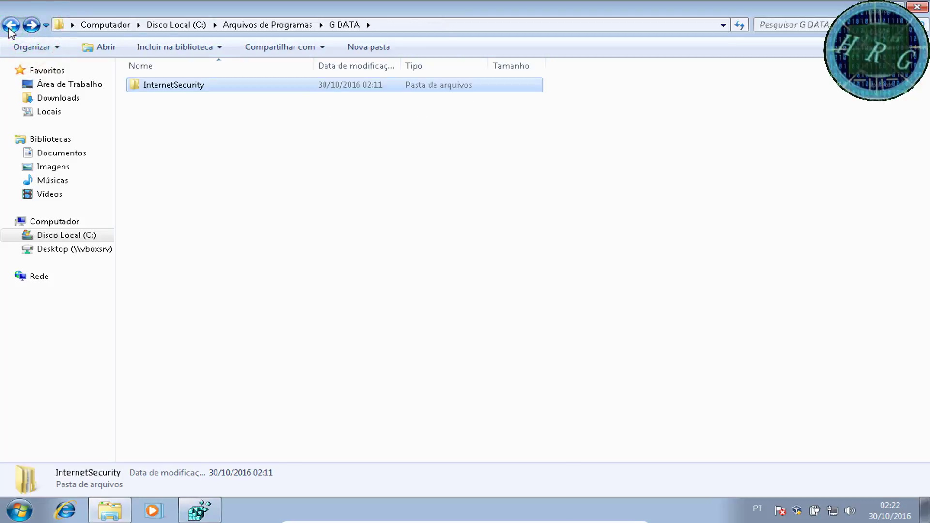
pyautogui.click(11, 26)
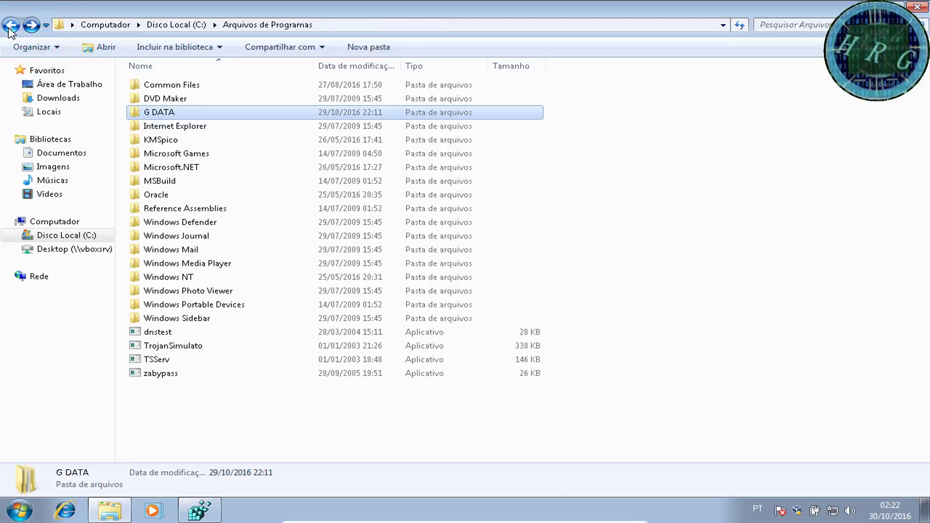
# Delete the G DATA folder from Arquivos de Programas to the Recycle Bin
pyautogui.click(147, 112)
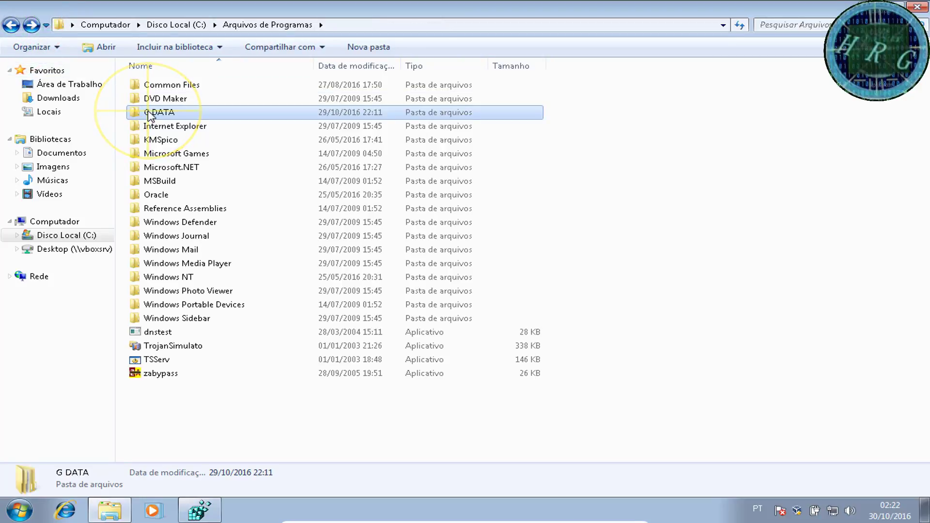
pyautogui.rightClick(148, 111)
pyautogui.click(184, 270)
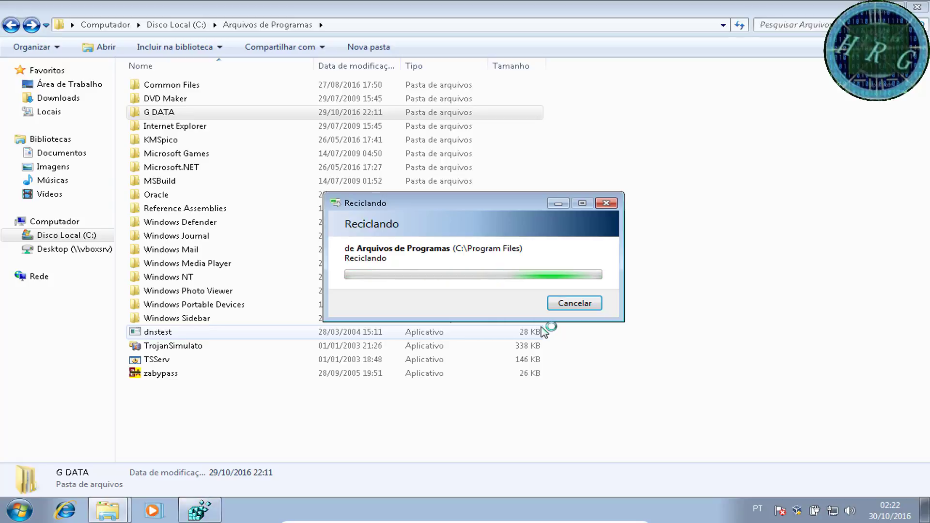
# Switch back to the Registry Editor and search the registry again for "G DATA INTERNET SECURITY"
pyautogui.click(201, 509)
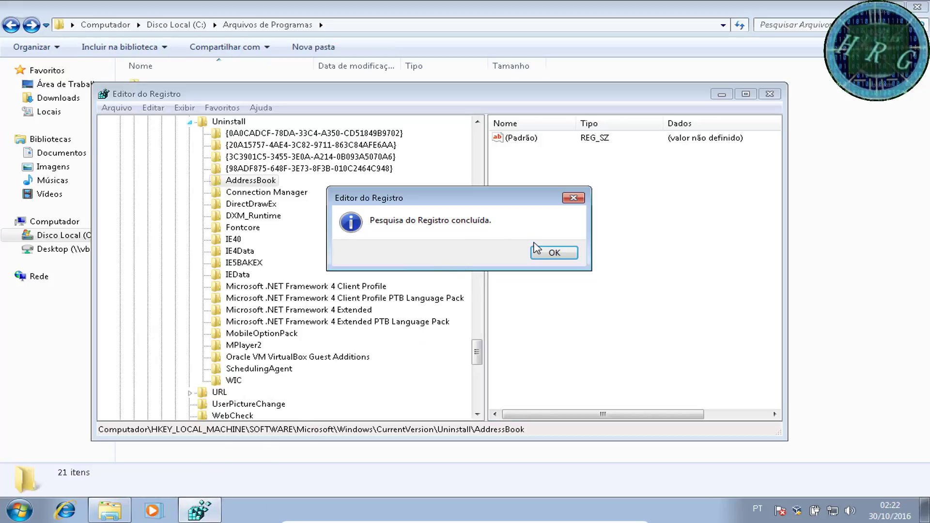
pyautogui.click(552, 252)
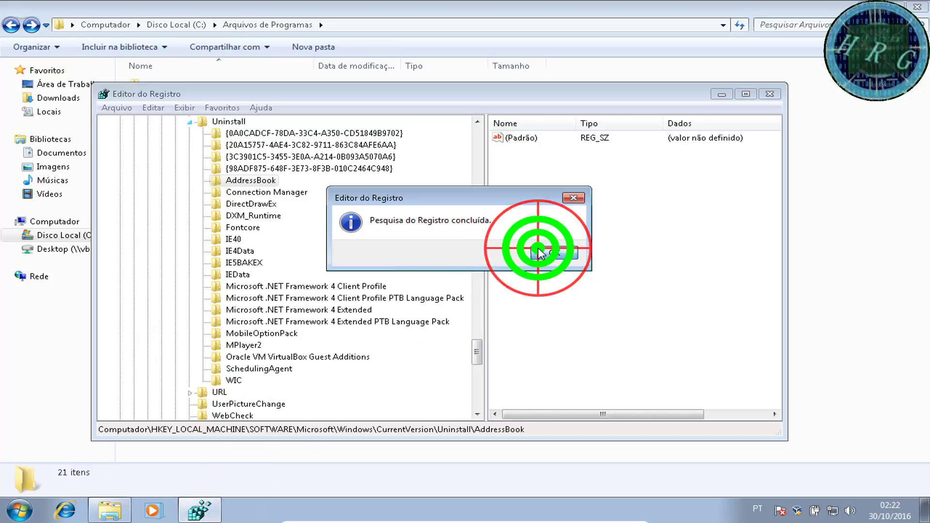
pyautogui.click(180, 108)
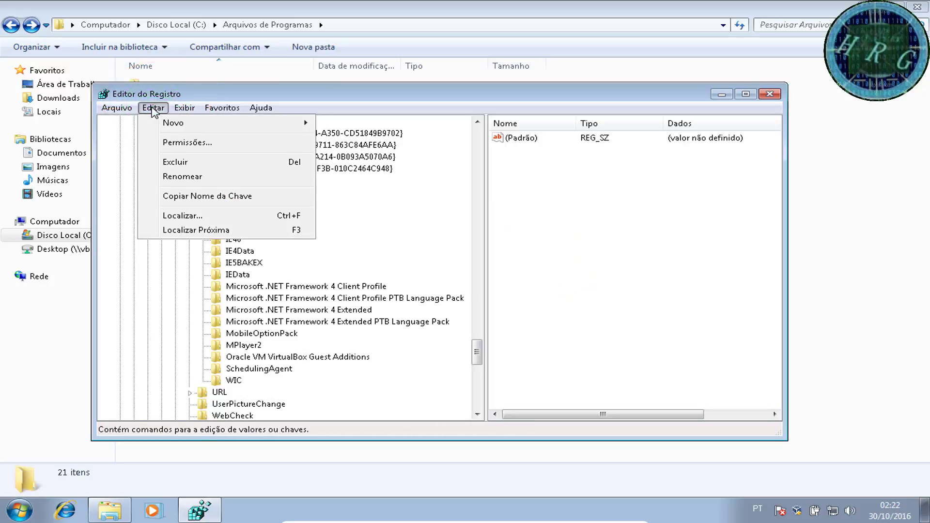
pyautogui.click(182, 215)
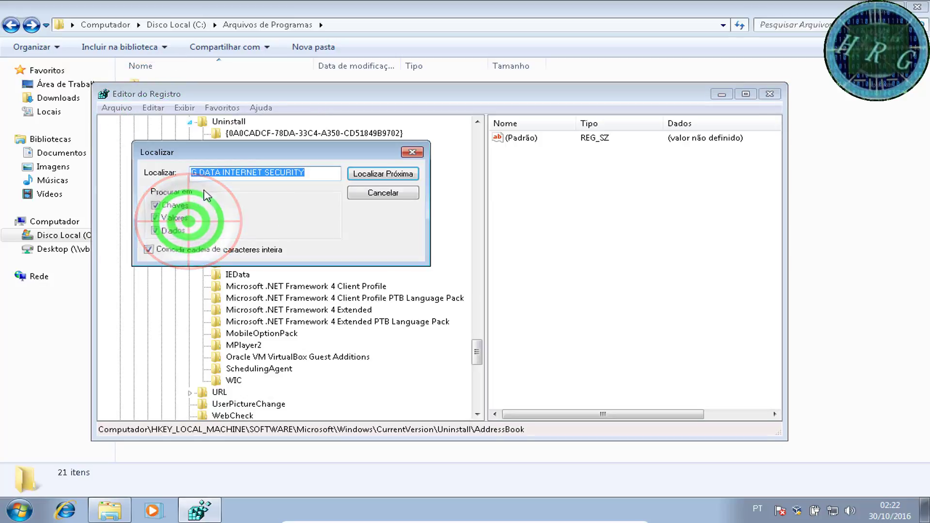
pyautogui.click(351, 173)
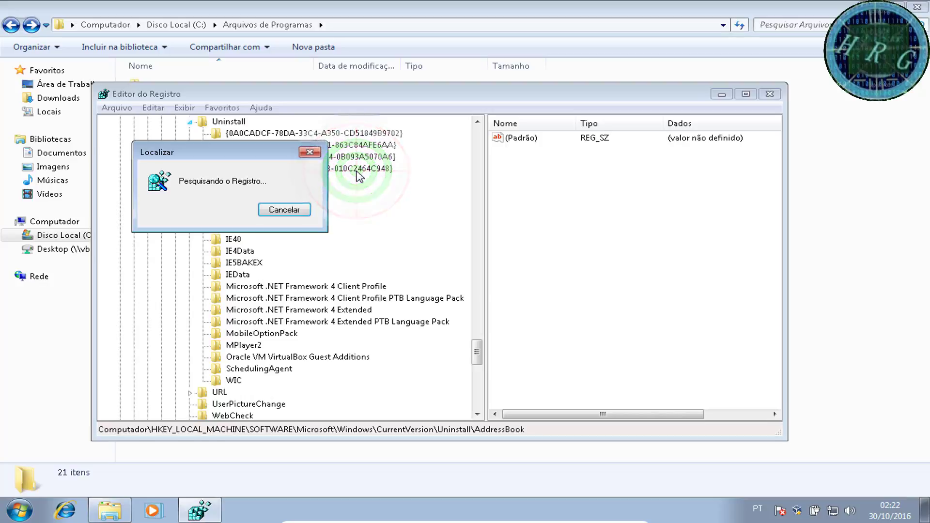
# Minimize the Arquivos de Programas window and close the Registry Editor once the search has finished
pyautogui.click(116, 514)
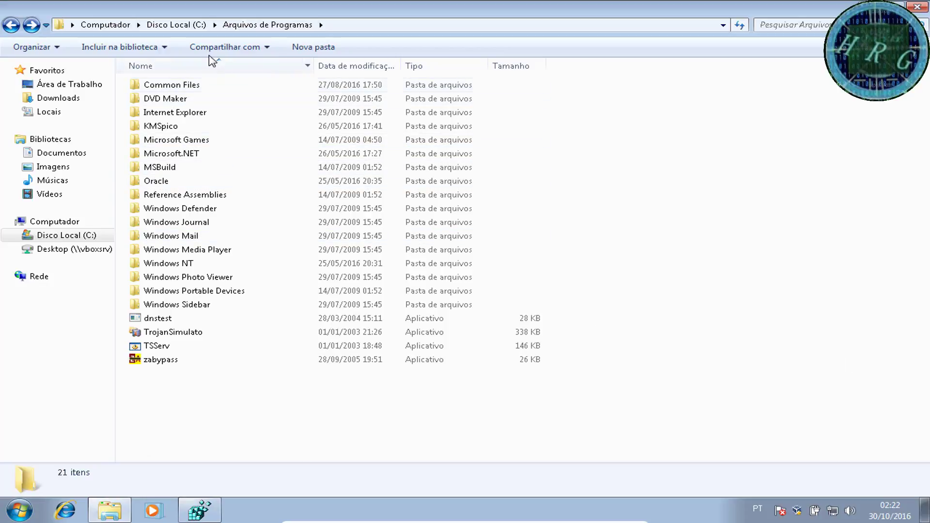
pyautogui.click(201, 510)
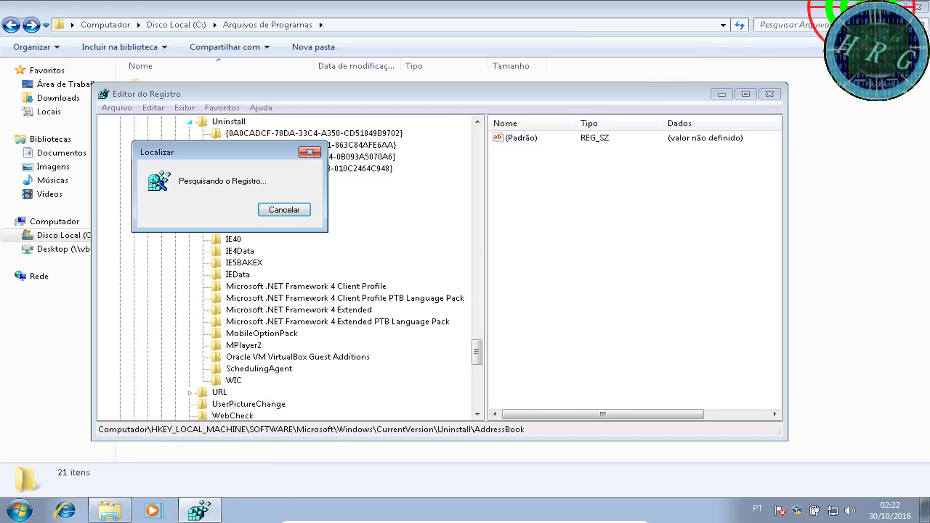
pyautogui.click(882, 5)
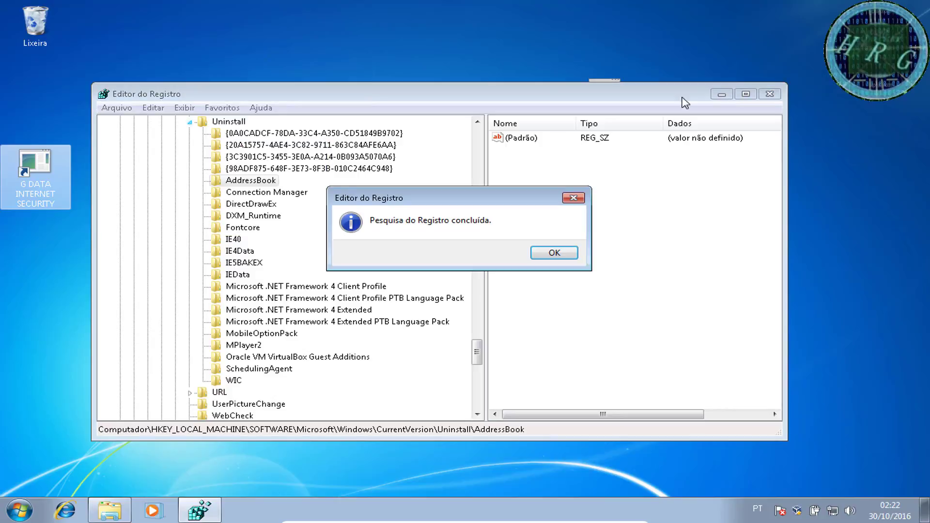
pyautogui.click(538, 251)
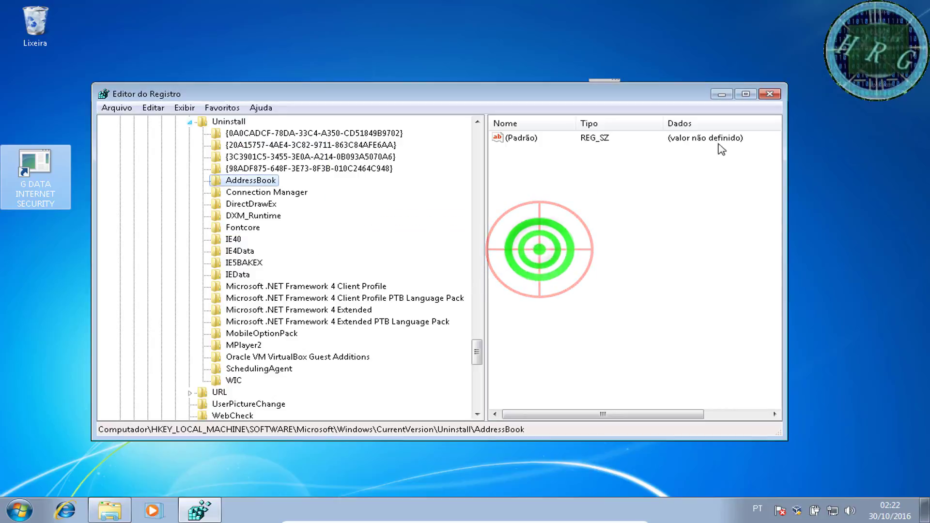
pyautogui.click(769, 95)
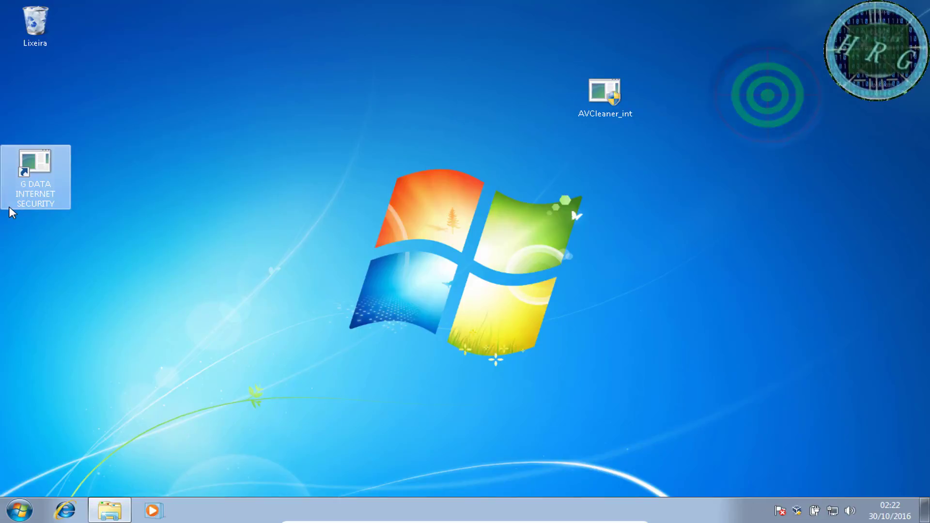
# Move the G DATA INTERNET SECURITY desktop shortcut to the Recycle Bin and confirm the deletion
pyautogui.click(89, 114)
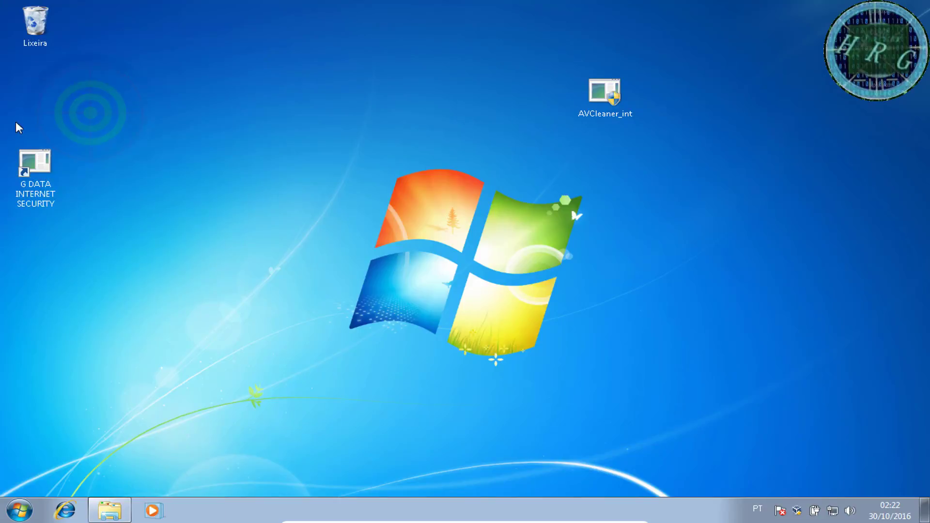
pyautogui.moveTo(31, 170); pyautogui.dragTo(36, 29)
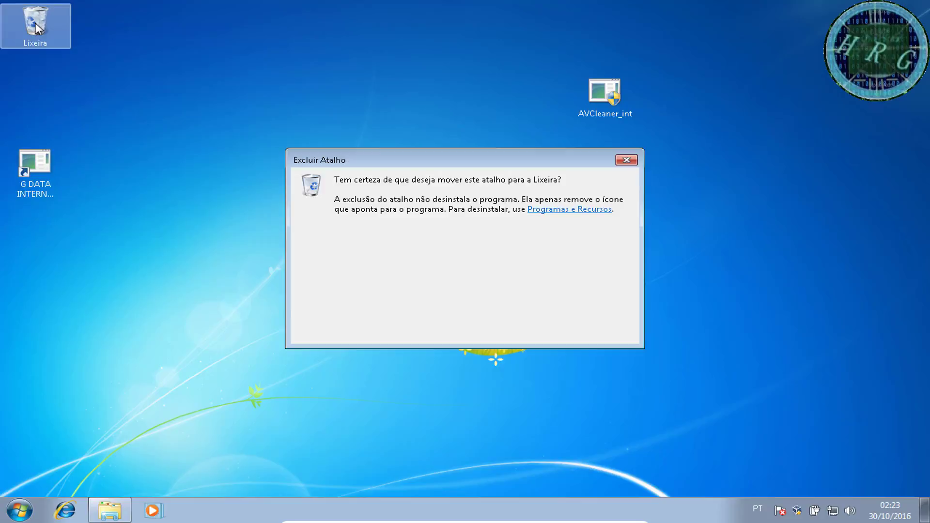
pyautogui.click(513, 322)
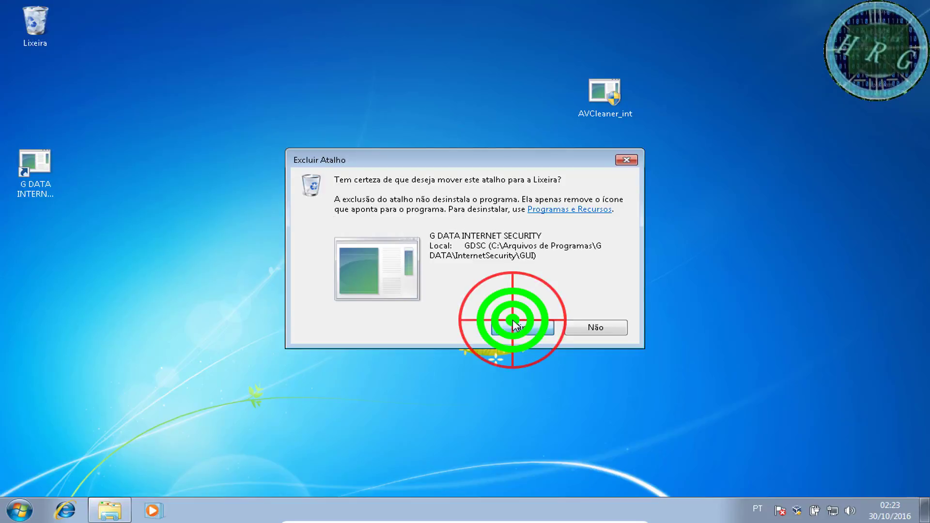
# Empty the Recycle Bin and confirm the permanent deletion of its items
pyautogui.rightClick(25, 39)
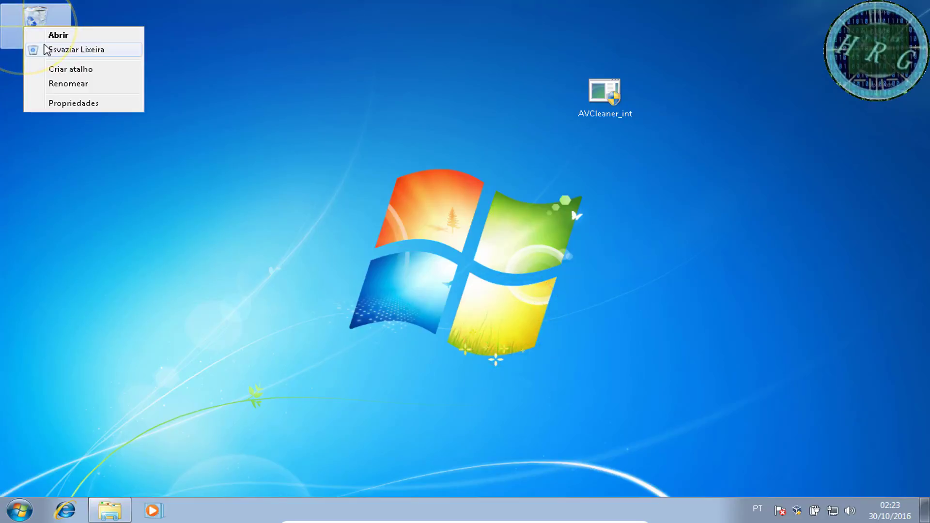
pyautogui.click(58, 47)
pyautogui.click(514, 262)
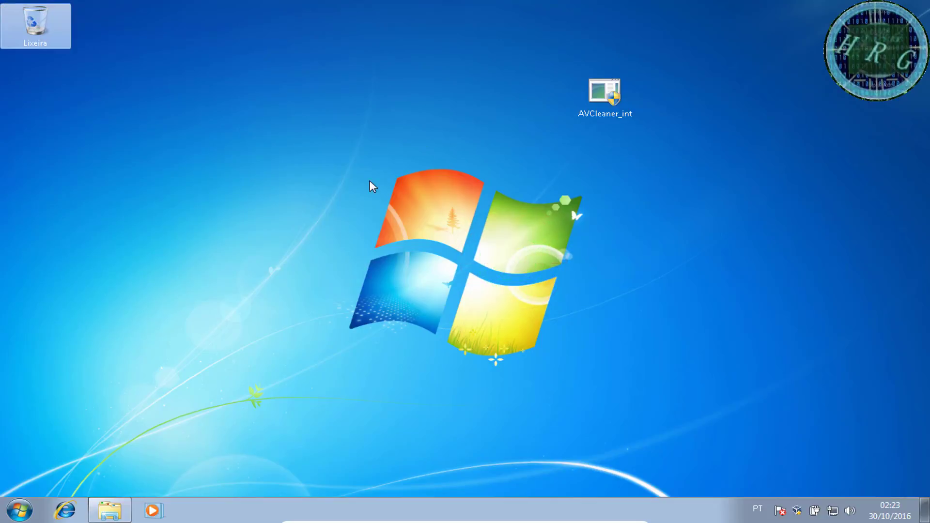
# Minimize the win7 virtual machine window to return to the host's Windows desktop
pyautogui.moveTo(245, 84)
pyautogui.mouseDown()
pyautogui.moveTo(557, 303)
pyautogui.moveTo(600, 397)
pyautogui.mouseUp()
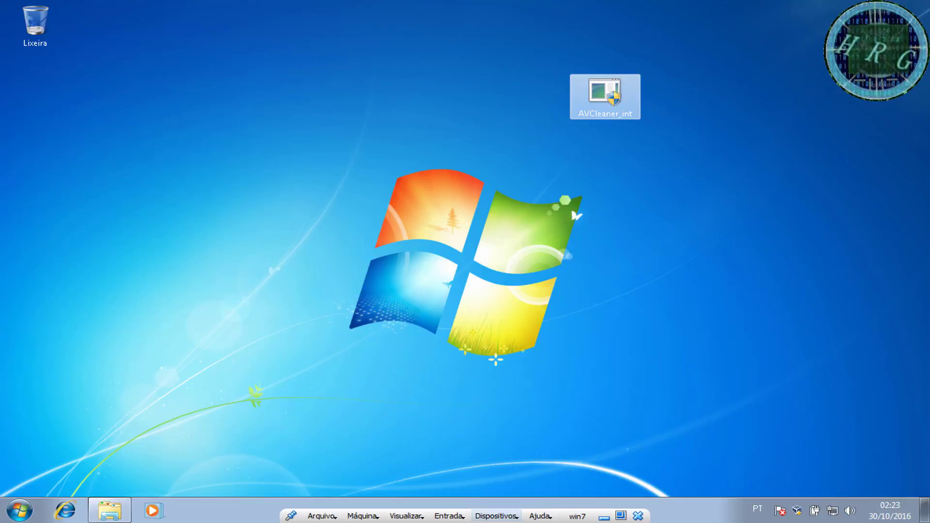
pyautogui.click(603, 516)
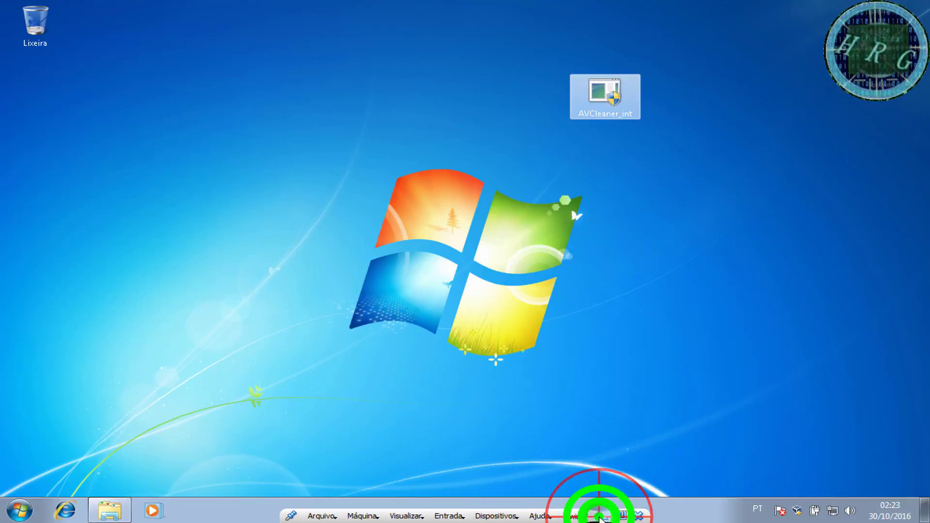
pyautogui.moveTo(600, 519)
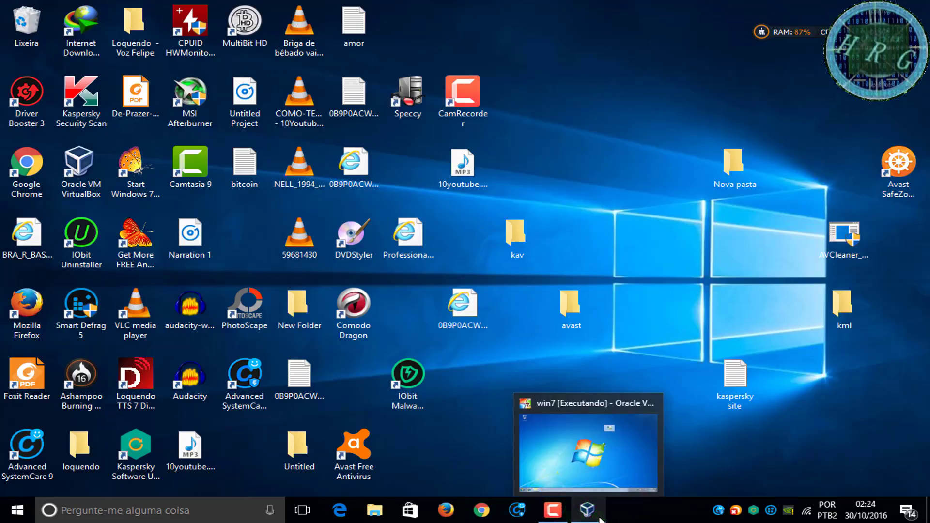
pyautogui.click(550, 515)
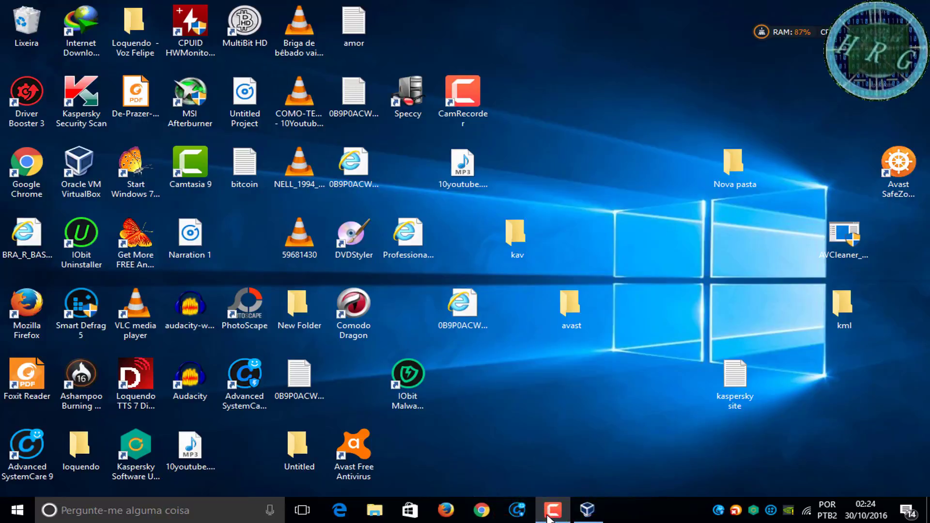
pyautogui.moveTo(548, 517)
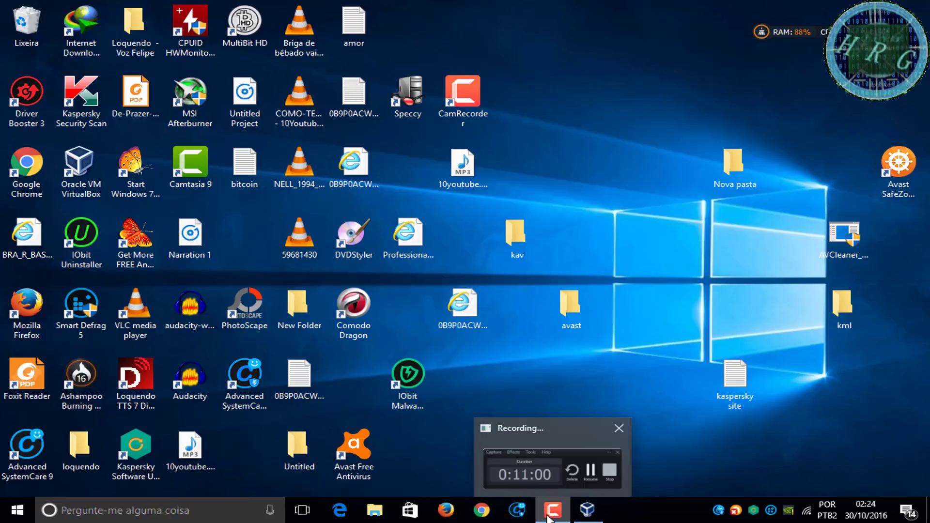
pyautogui.click(548, 516)
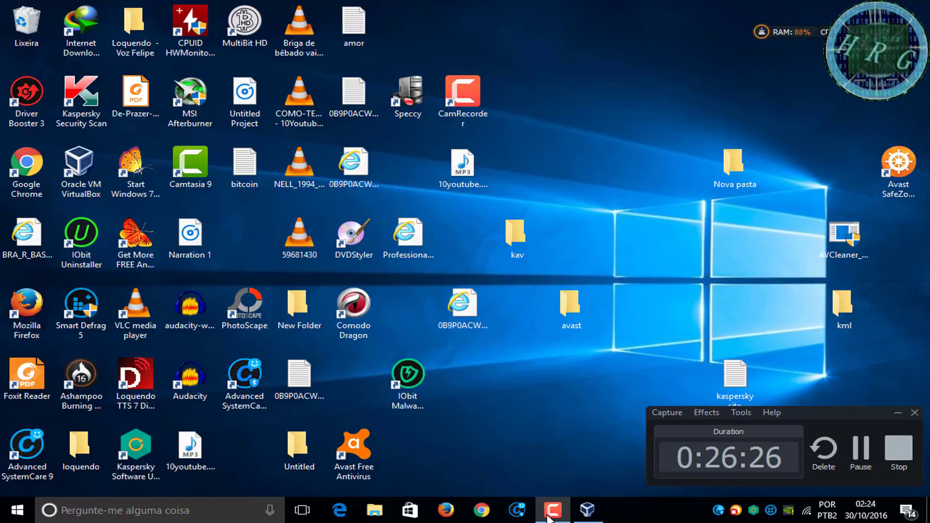
pyautogui.click(866, 463)
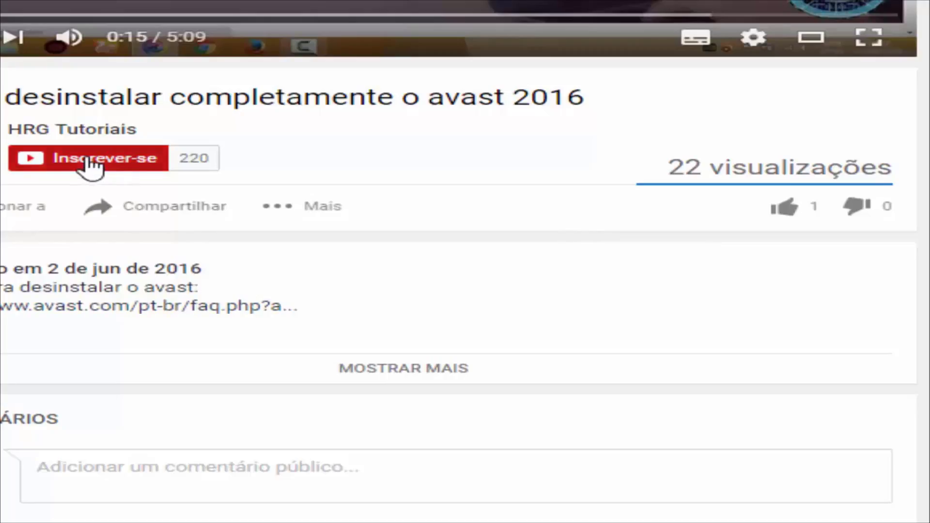
# On the YouTube page of the avast 2016 uninstall video, subscribe to the HRG Tutoriais channel and like the video
pyautogui.click(90, 165)
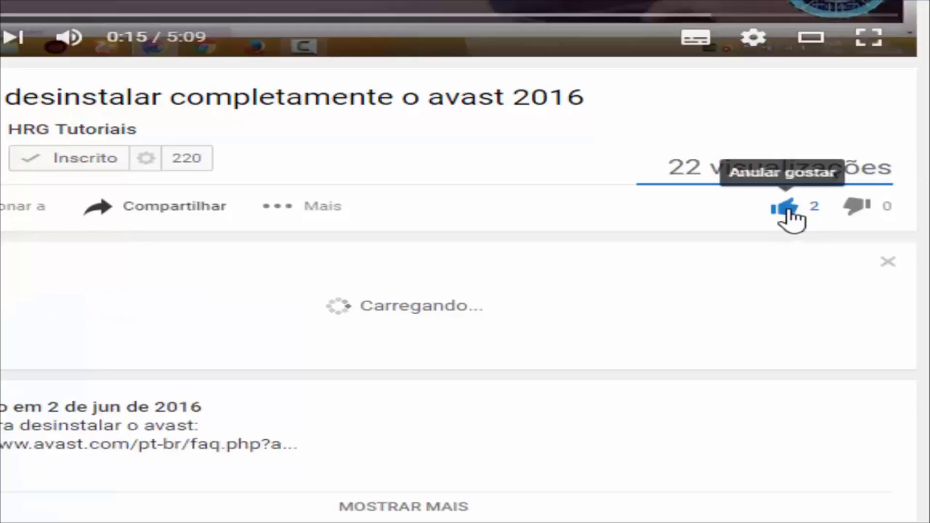
# View the avast 2016 video's sharing options, close them and look over the comments section
pyautogui.click(193, 207)
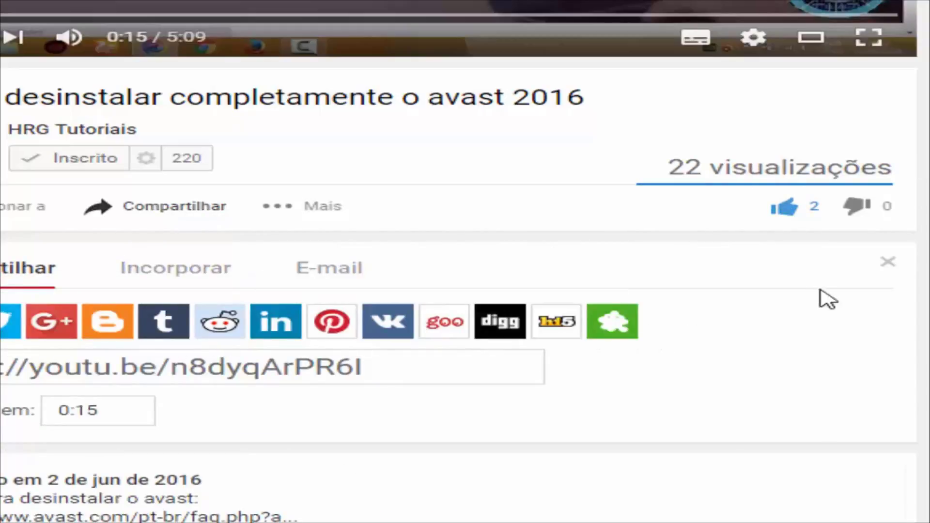
pyautogui.click(887, 261)
pyautogui.scroll(-2, 623, 473)
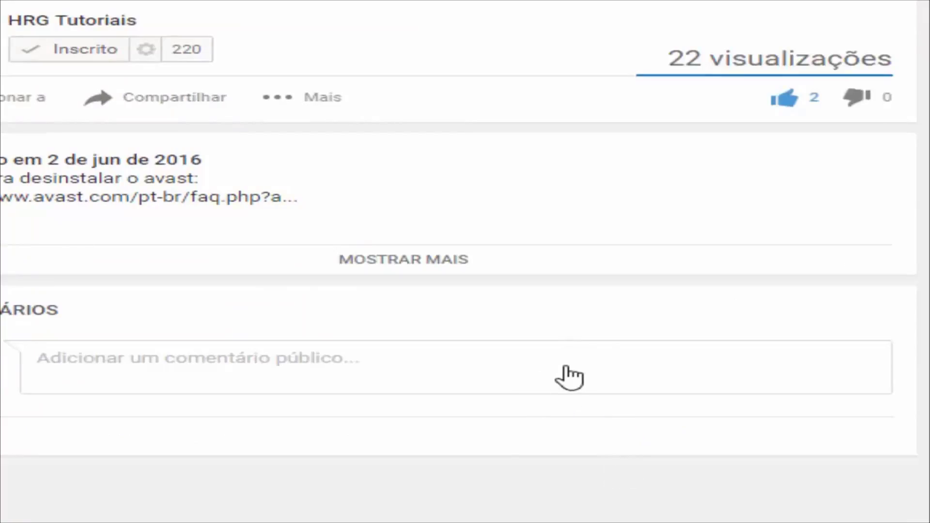
pyautogui.scroll(2, 570, 377)
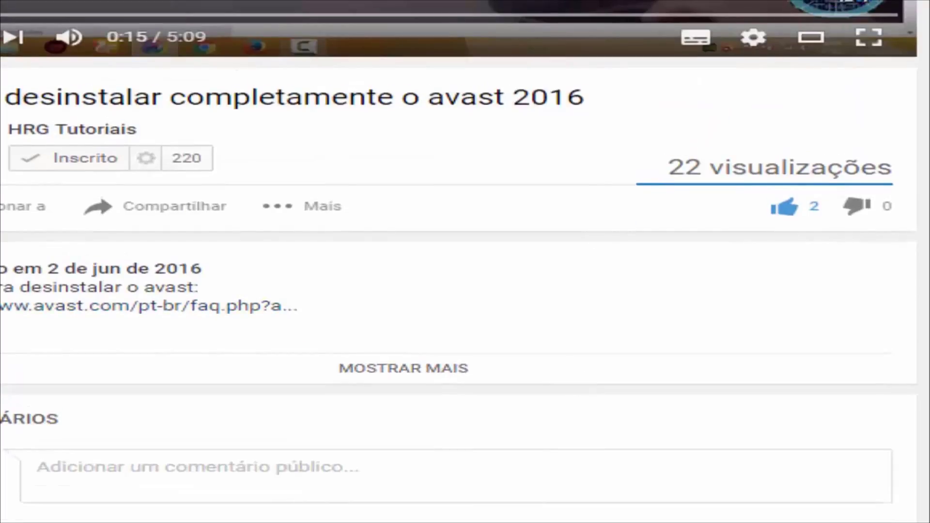